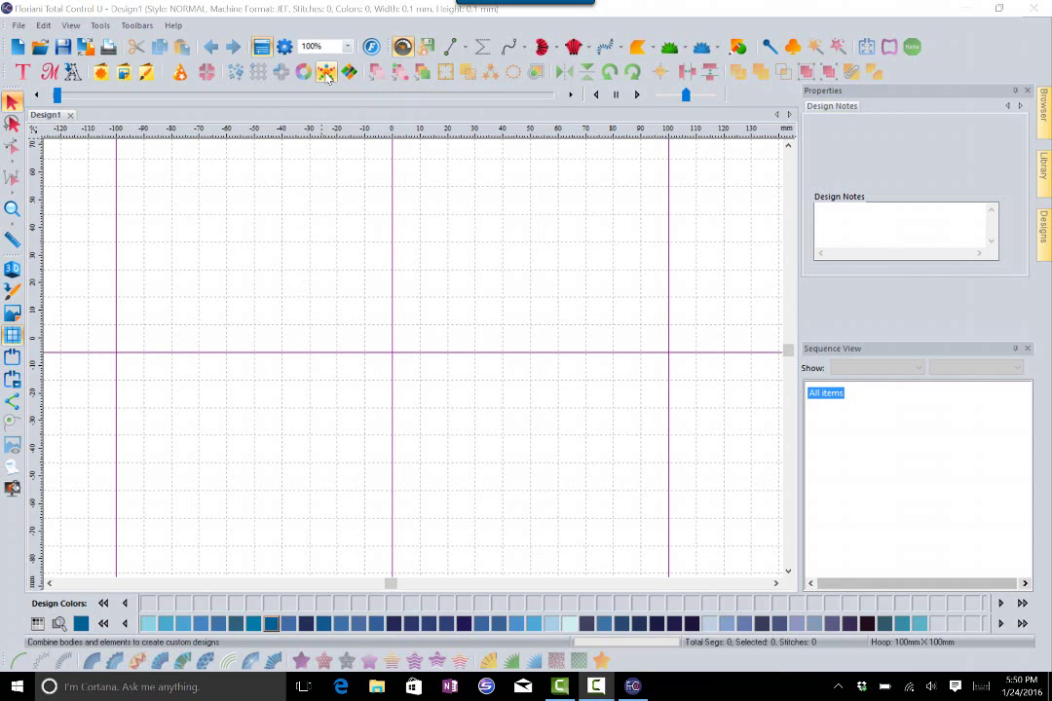
Step: Start a UDesignIT design and choose the purple Body-1 from the Monsters gallery as its body
click(326, 73)
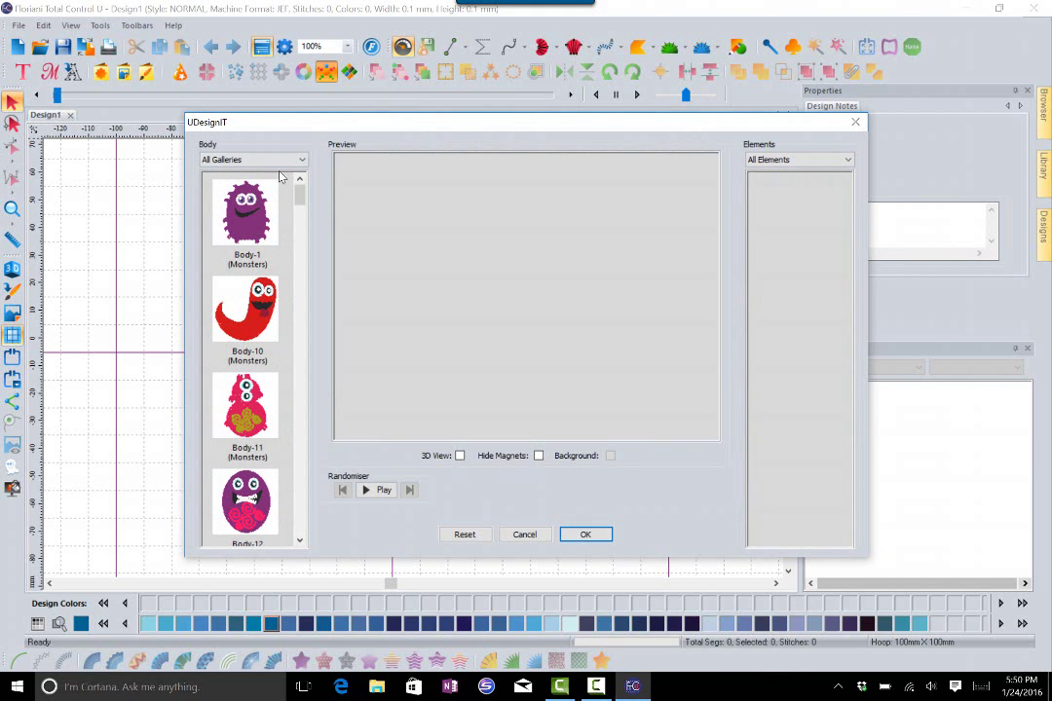
drag(313, 128, 273, 102)
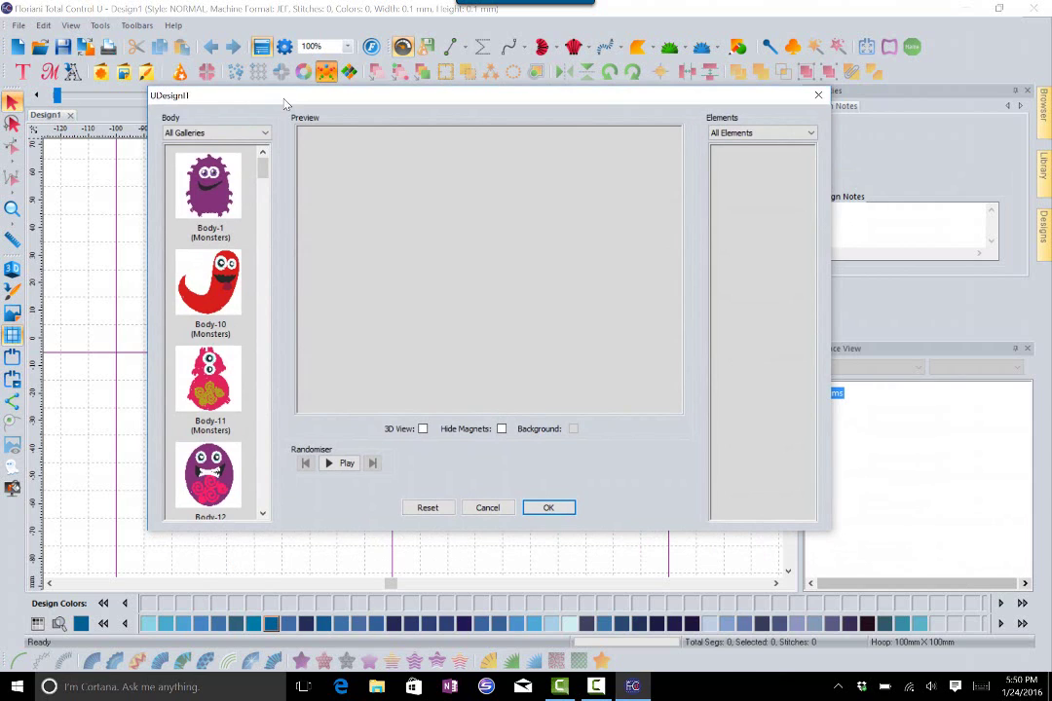
click(216, 132)
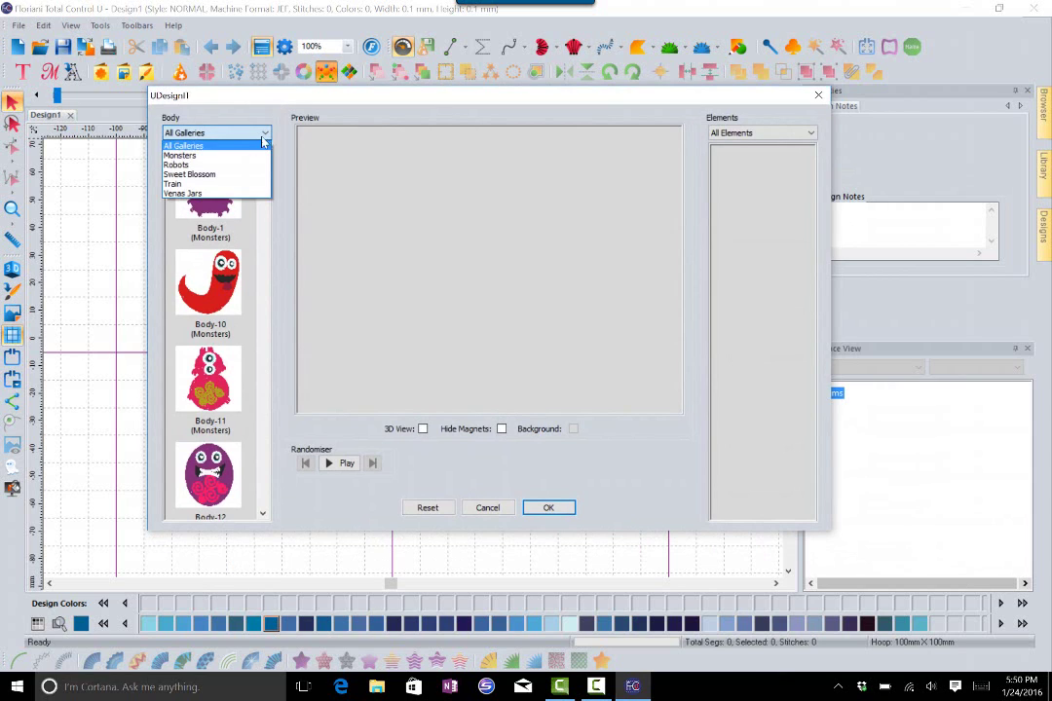
click(190, 154)
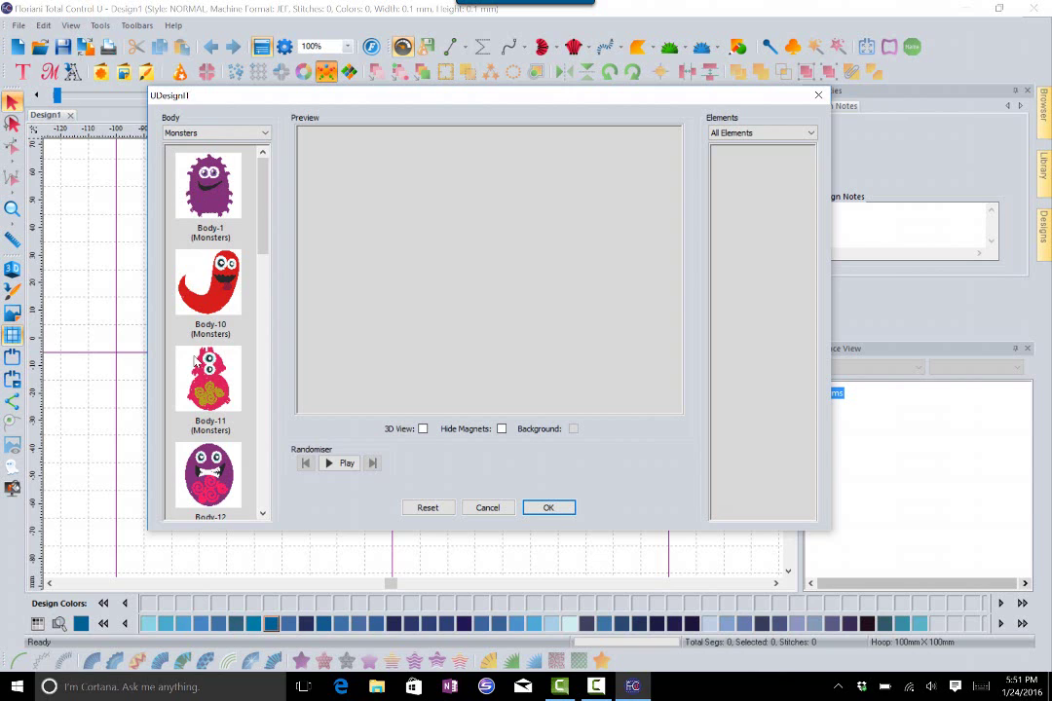
click(204, 193)
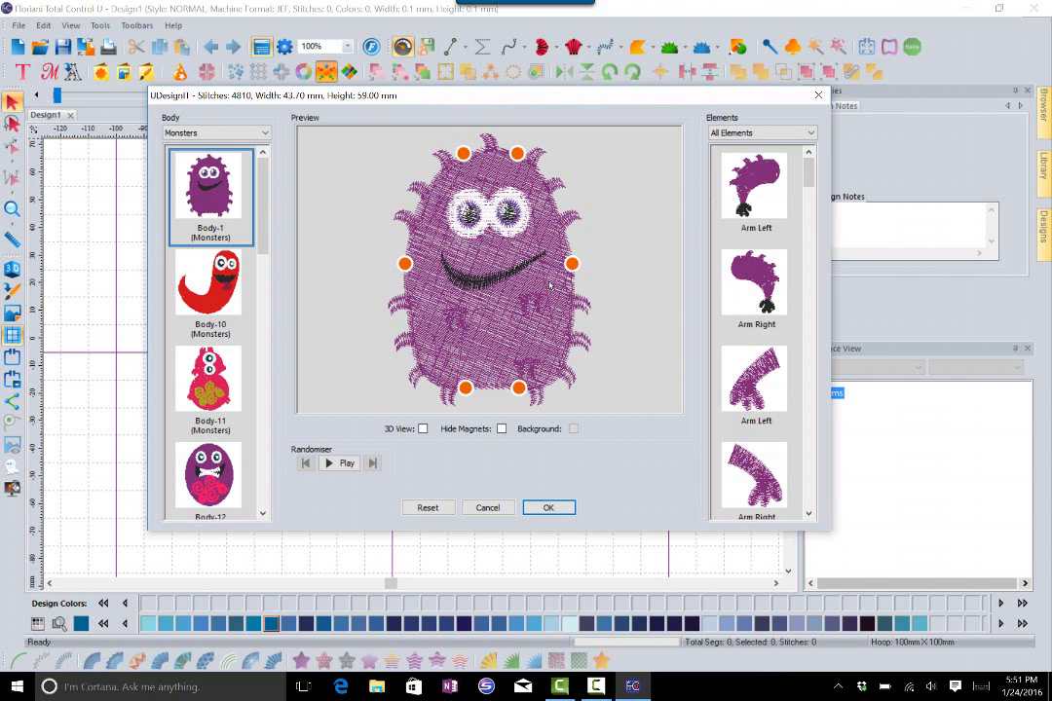
Step: Add the matching purple shaggy Arm Left and Arm Right elements with black hands to the monster
scroll(812, 191, down, 2)
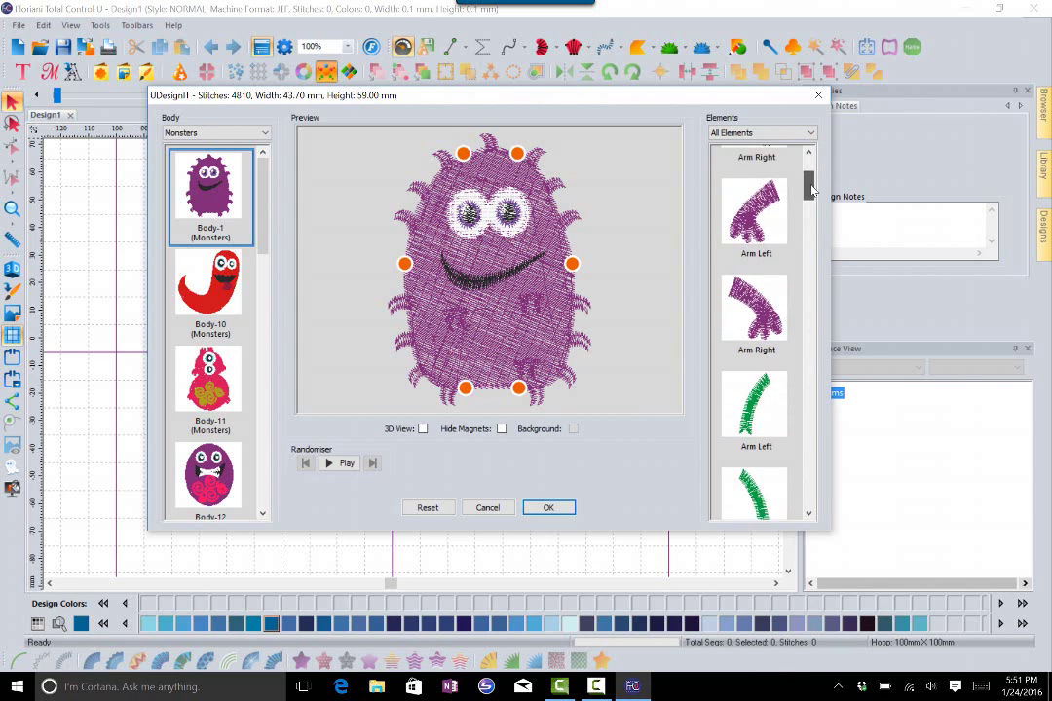
drag(812, 191, 763, 172)
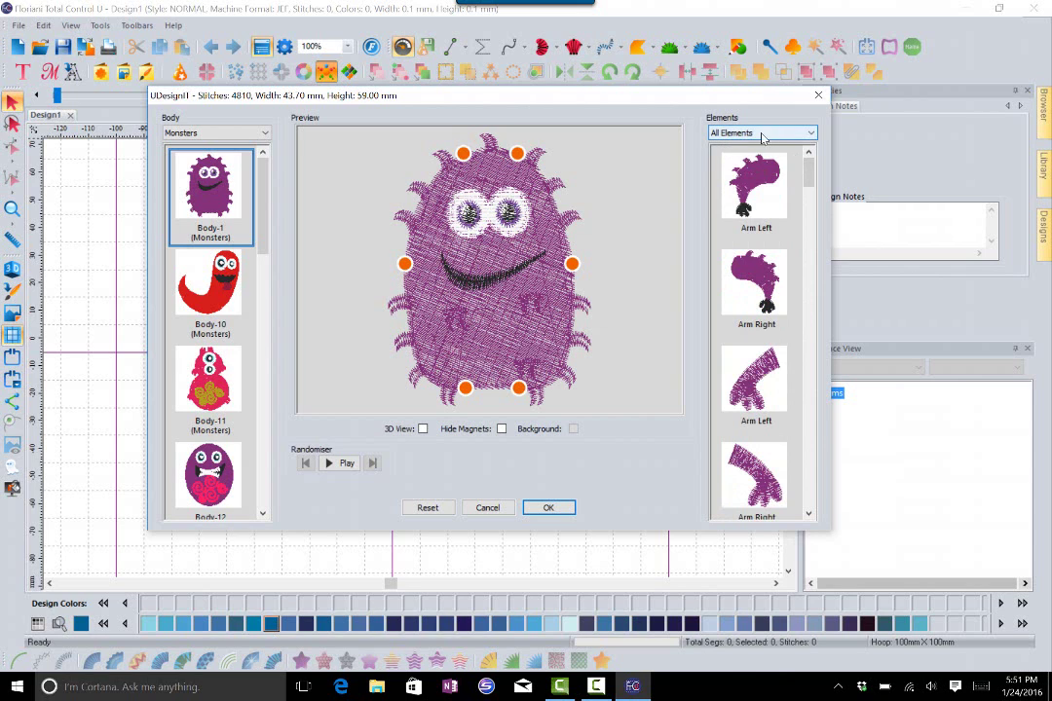
click(763, 137)
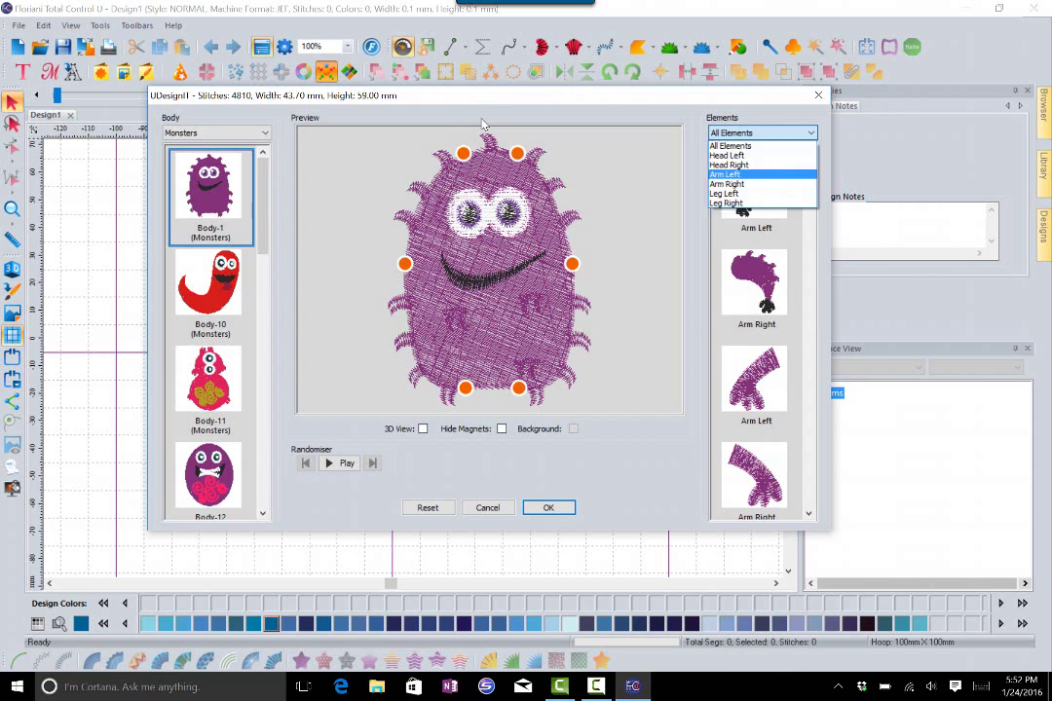
click(724, 175)
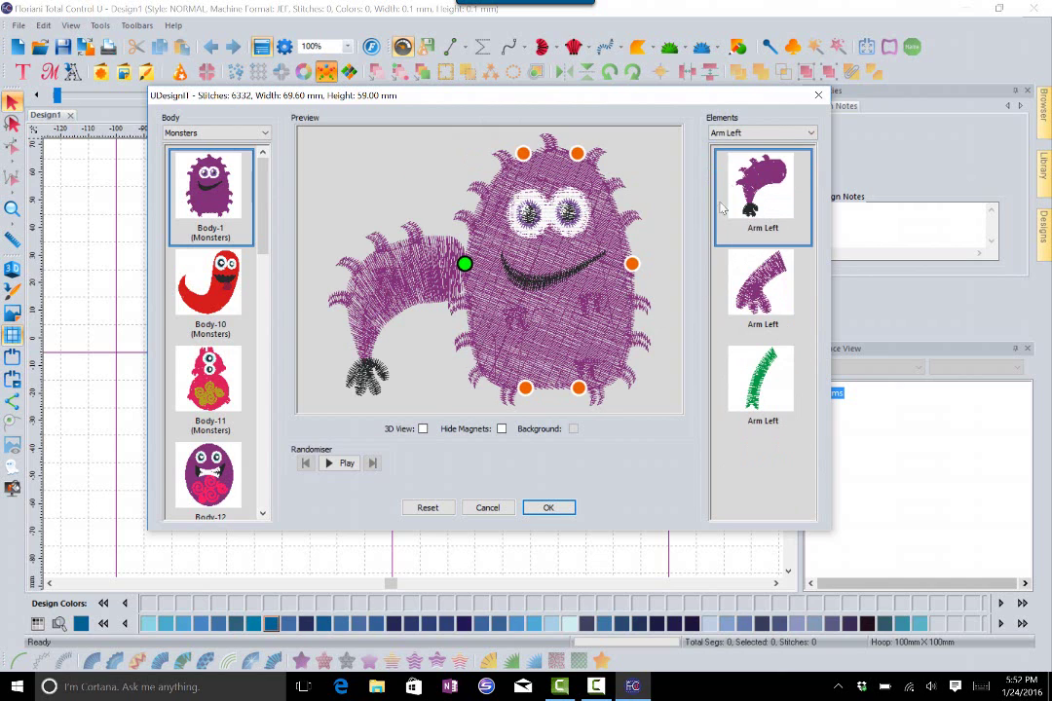
key(alt+Down)
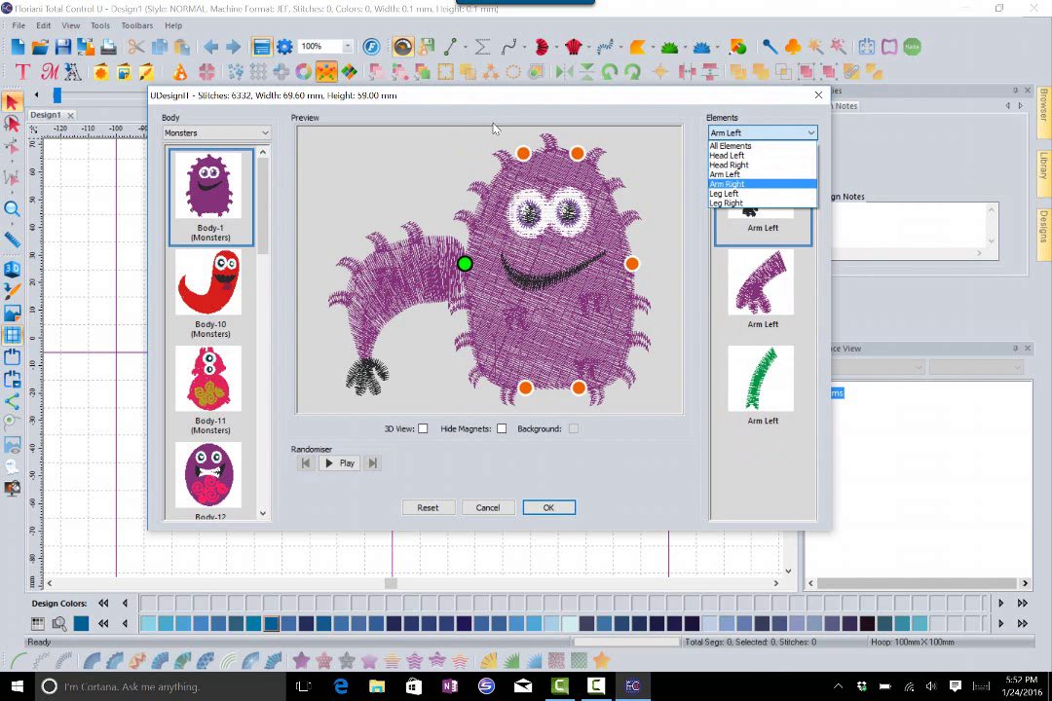
click(768, 183)
click(771, 177)
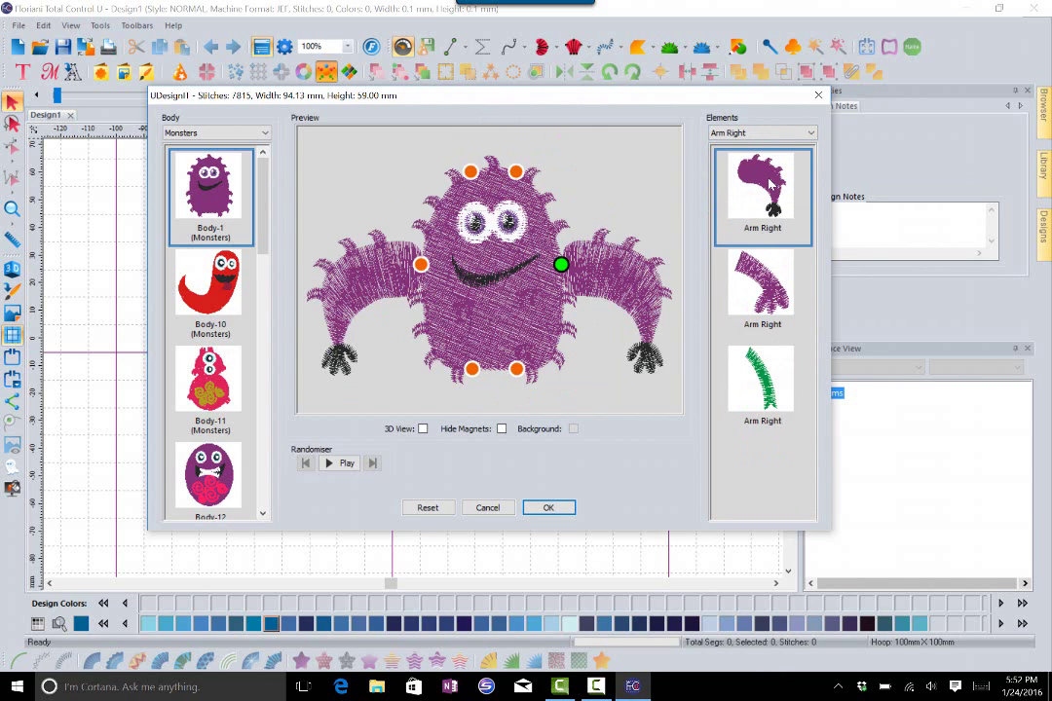
Step: Add the red horns from the Head Left and Head Right elements to the monster's head
key(alt+Down)
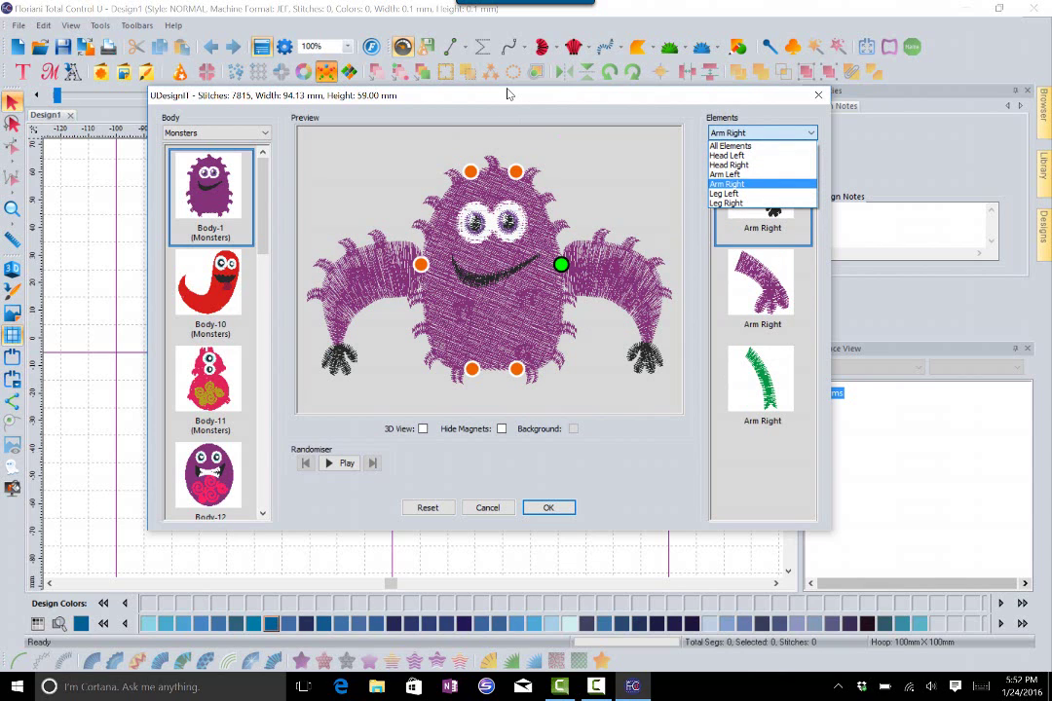
click(747, 156)
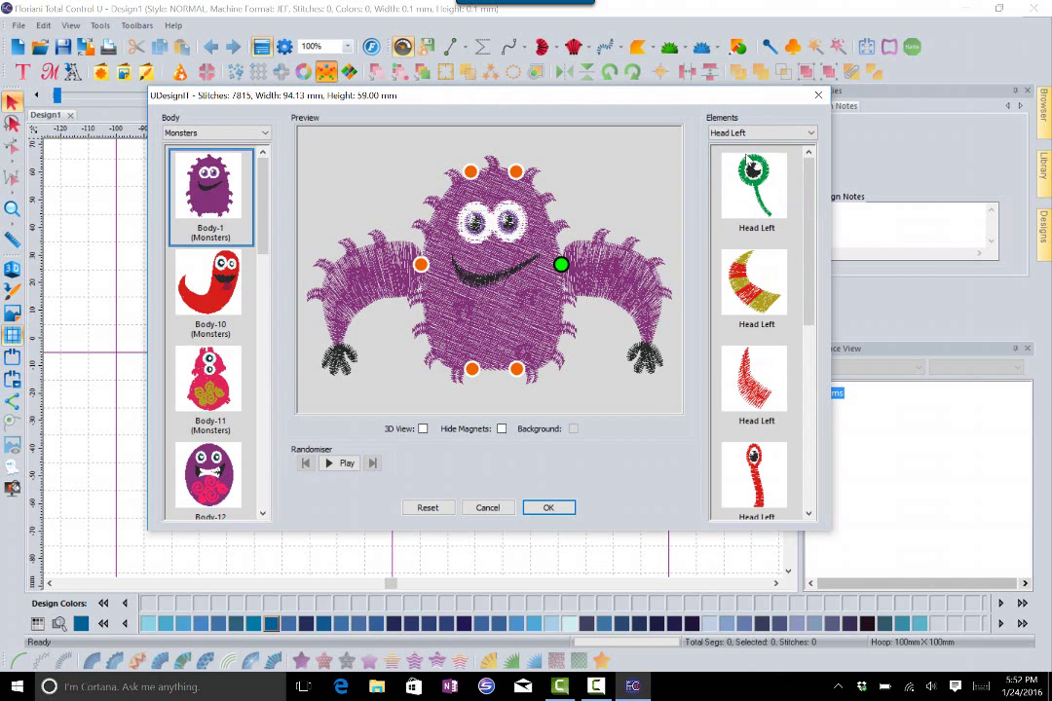
drag(808, 185, 498, 185)
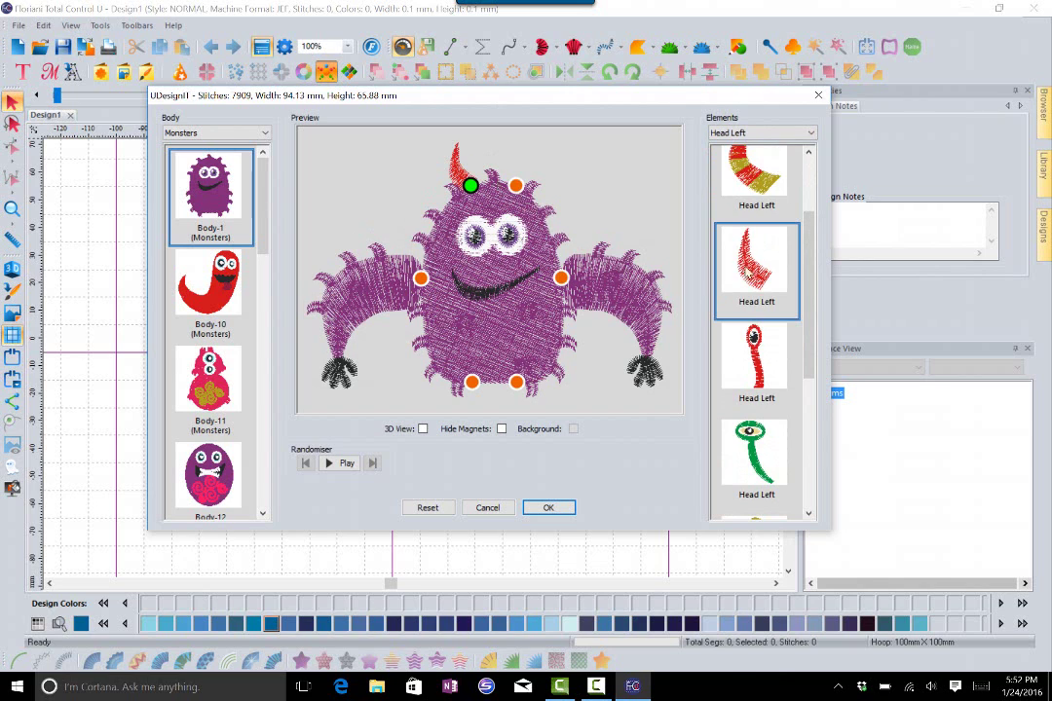
click(760, 132)
click(756, 165)
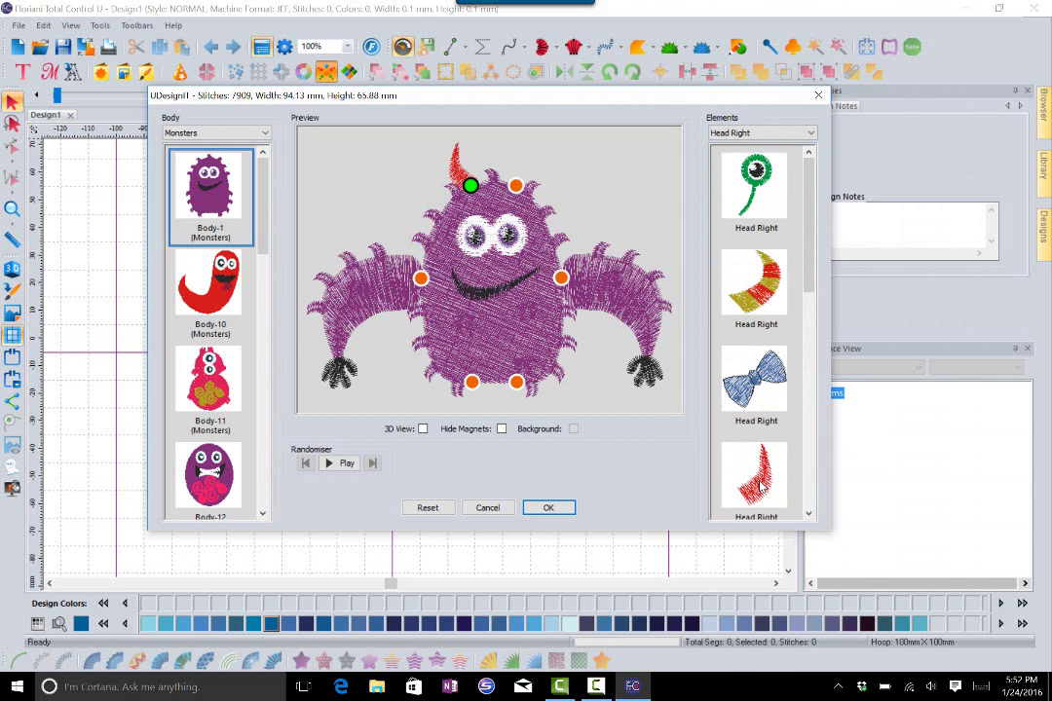
click(761, 483)
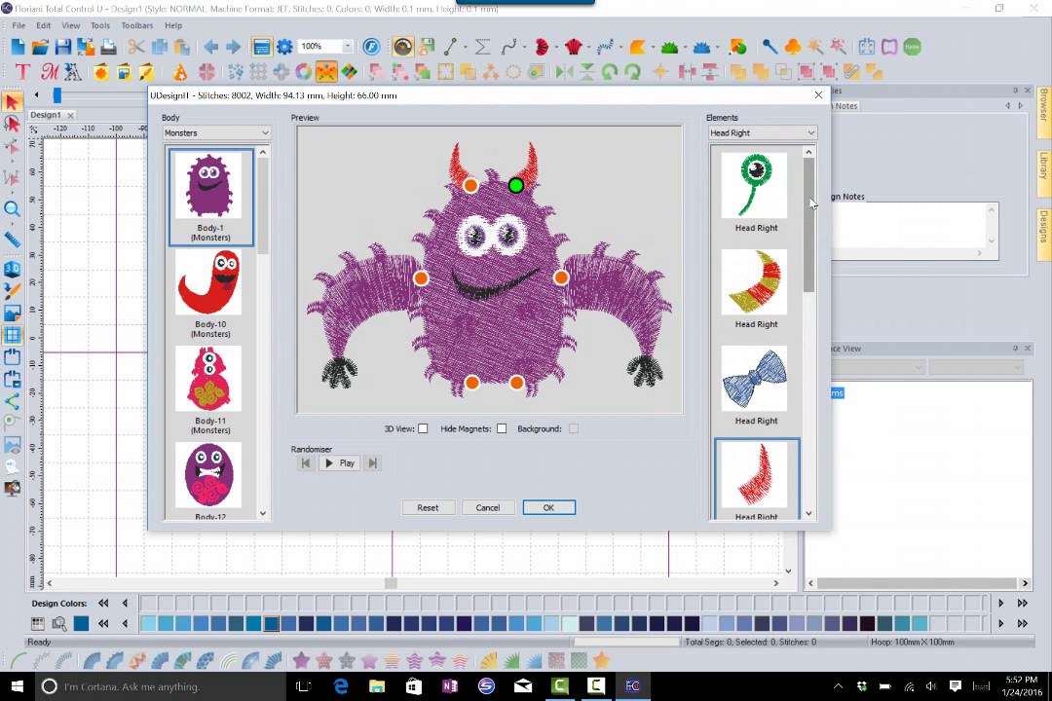
scroll(801, 234, down, 2)
scroll(798, 241, down, 1)
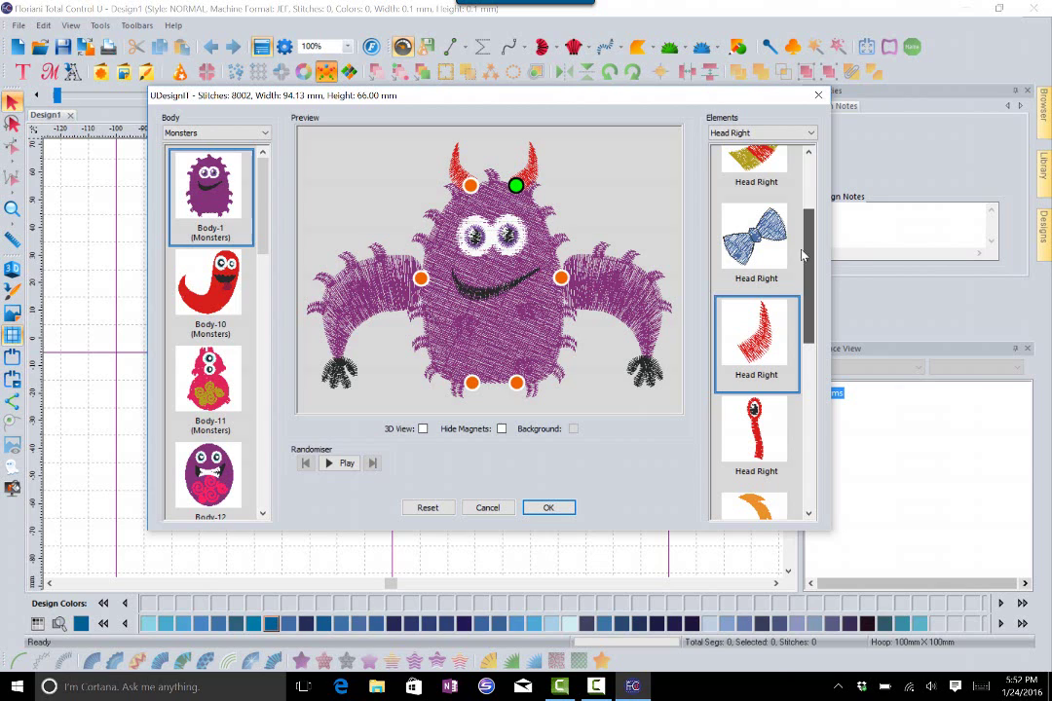
Step: Add the black bird-foot Leg Left and Leg Right elements to the bottom of the monster
click(761, 133)
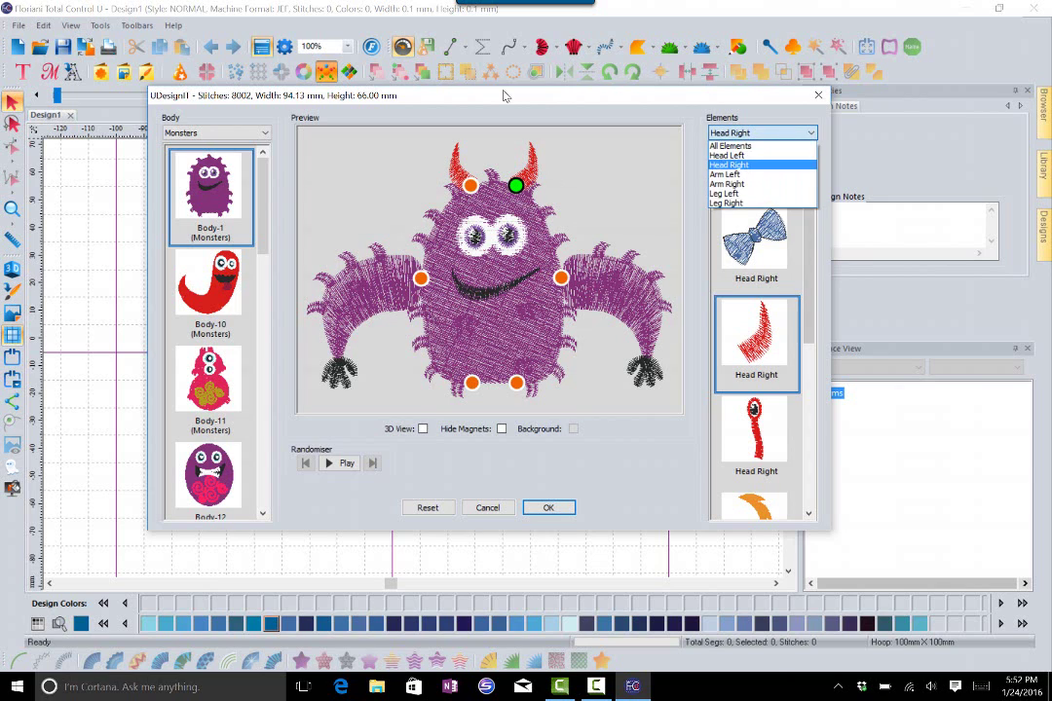
click(725, 192)
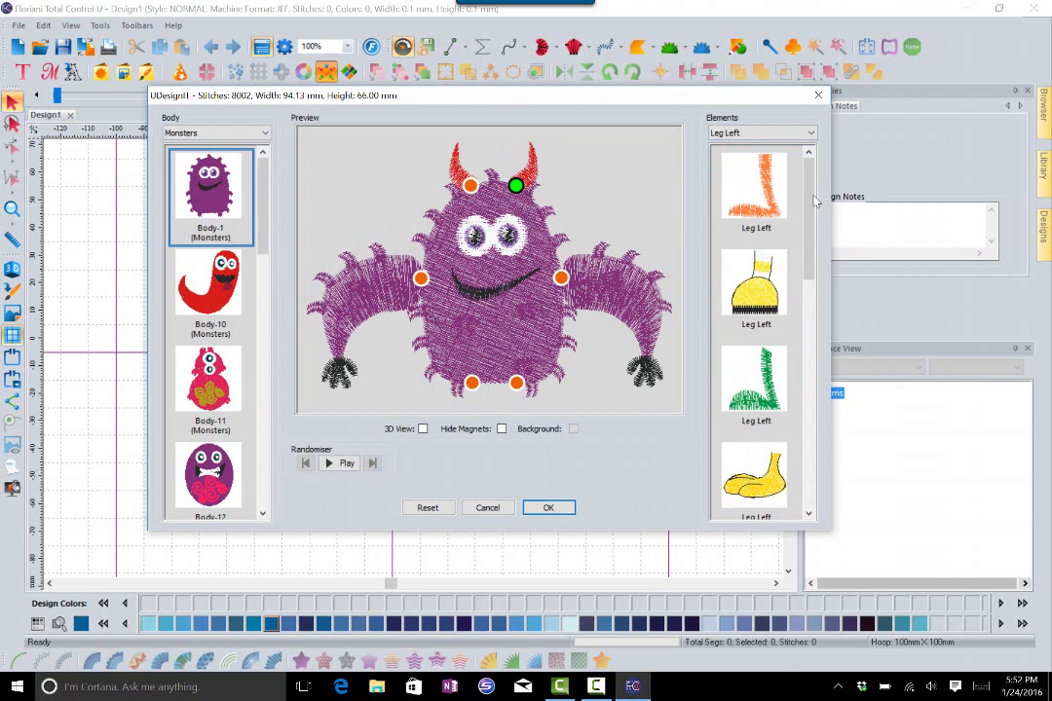
scroll(811, 214, down, 3)
drag(811, 214, 804, 329)
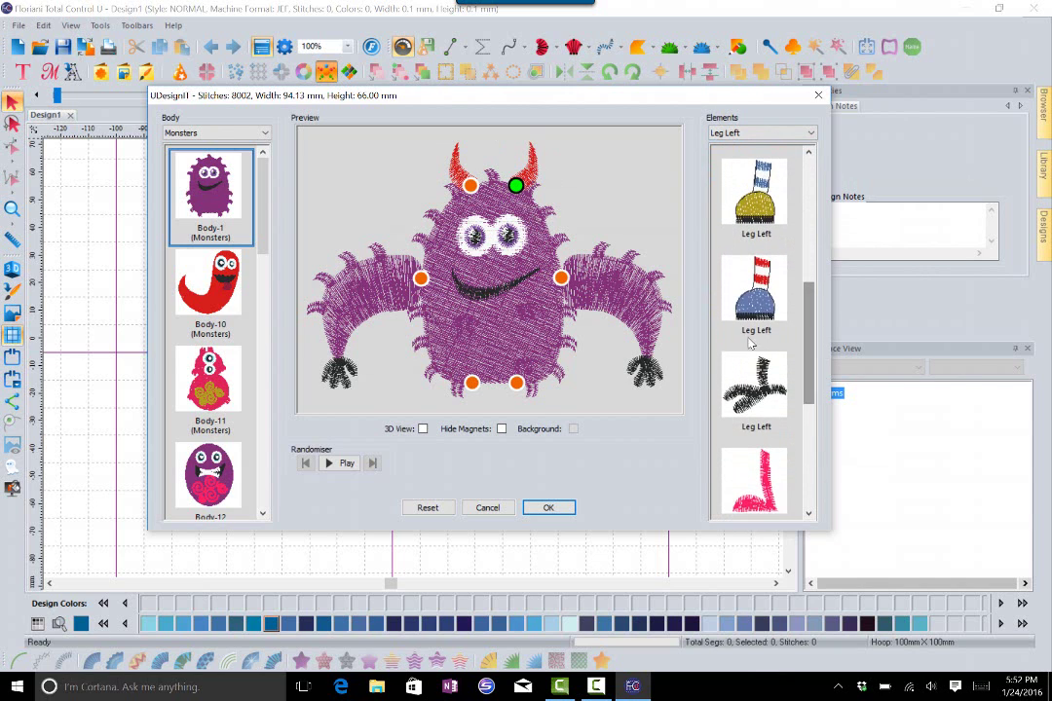
click(743, 384)
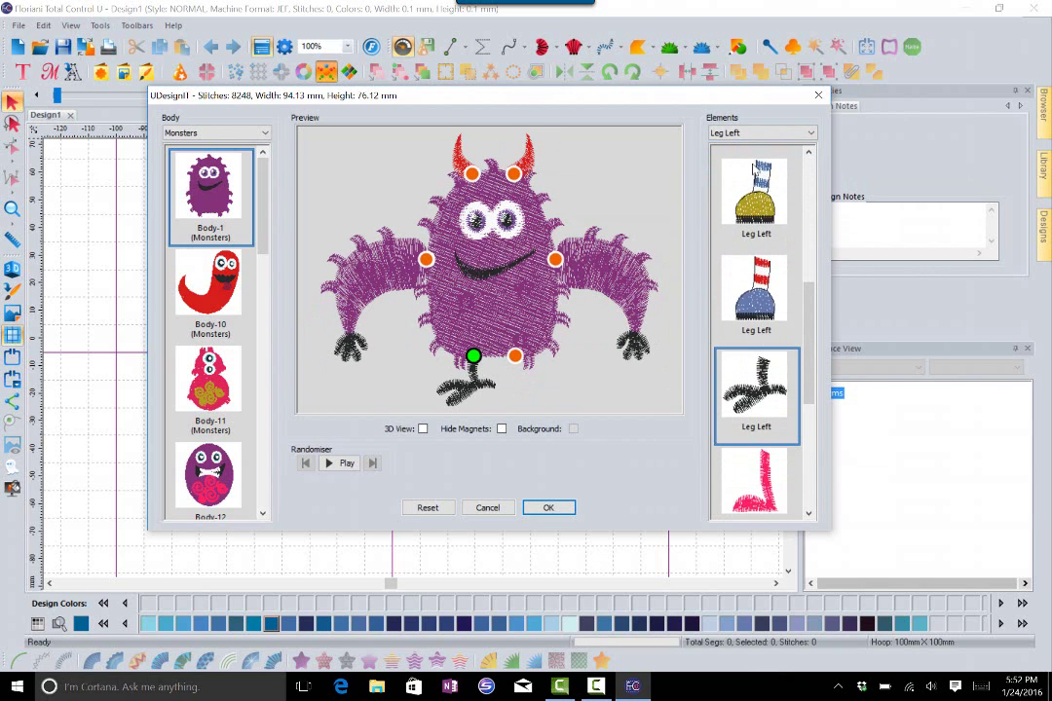
click(756, 134)
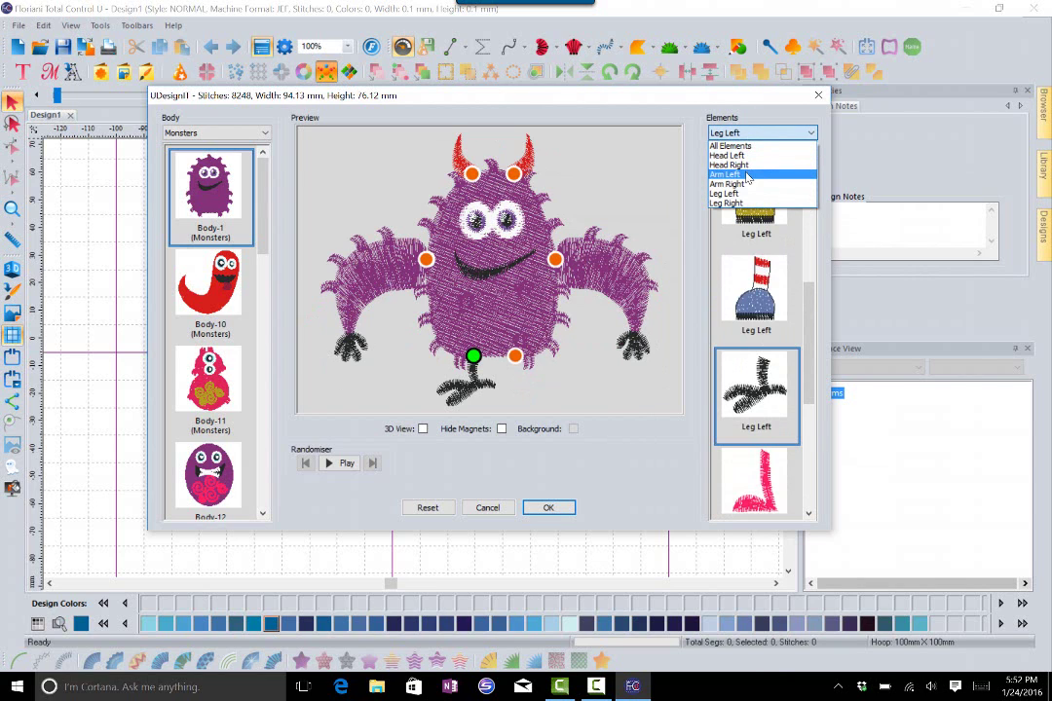
click(727, 202)
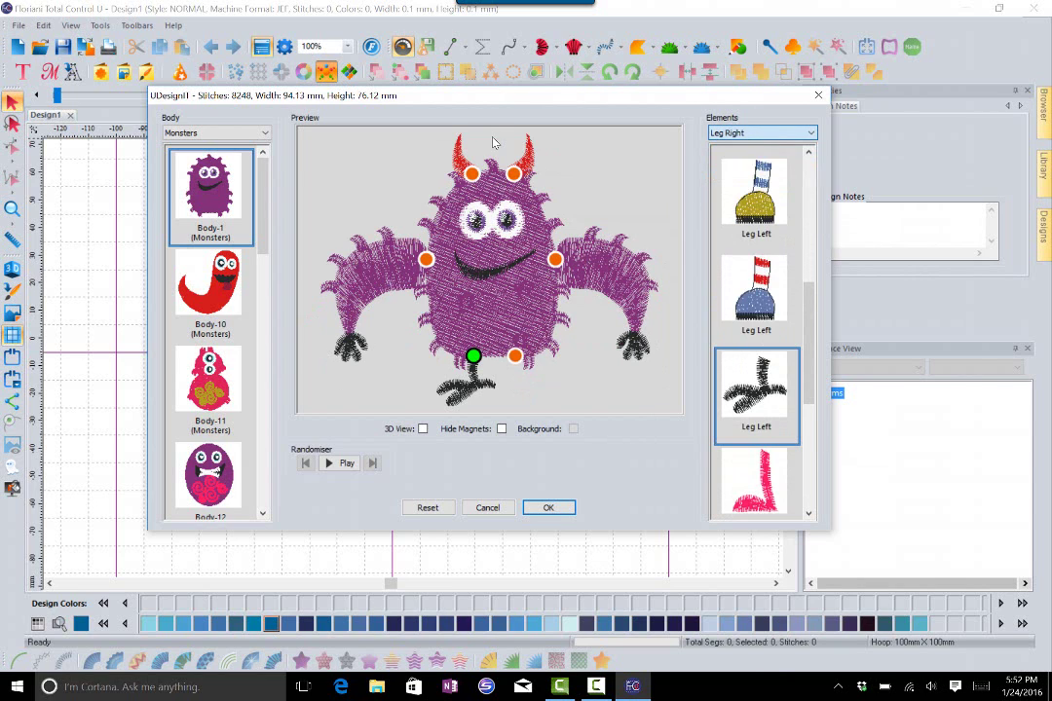
drag(808, 216, 820, 345)
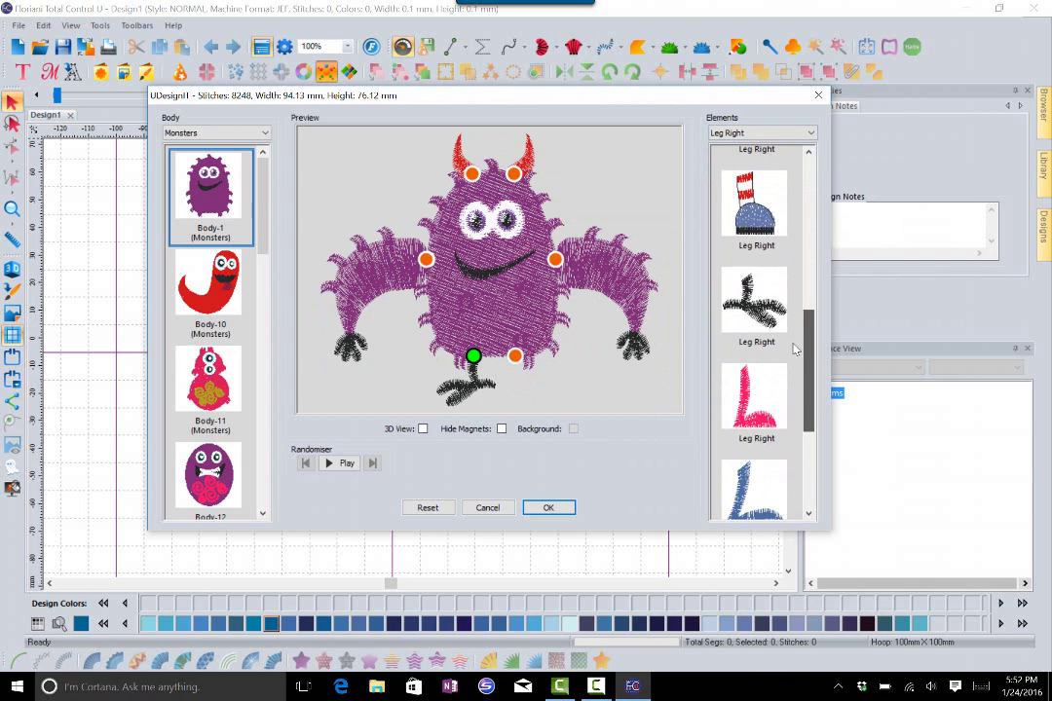
click(737, 312)
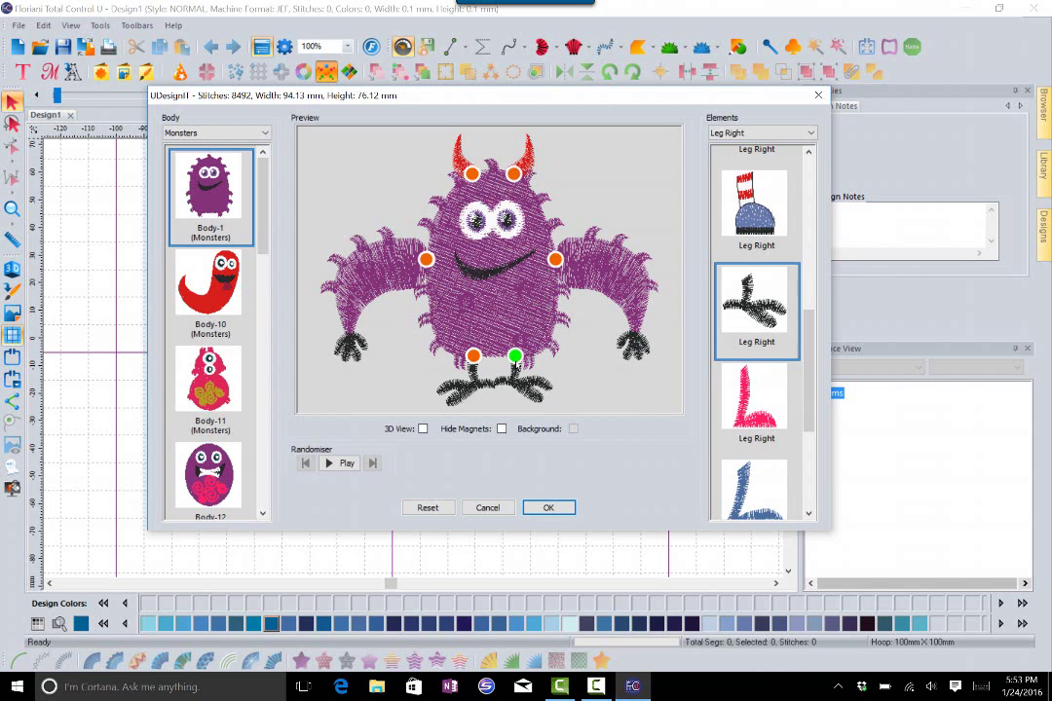
Step: Rotate the monster's right and left legs slightly so that the two black feet no longer touch
right_click(344, 244)
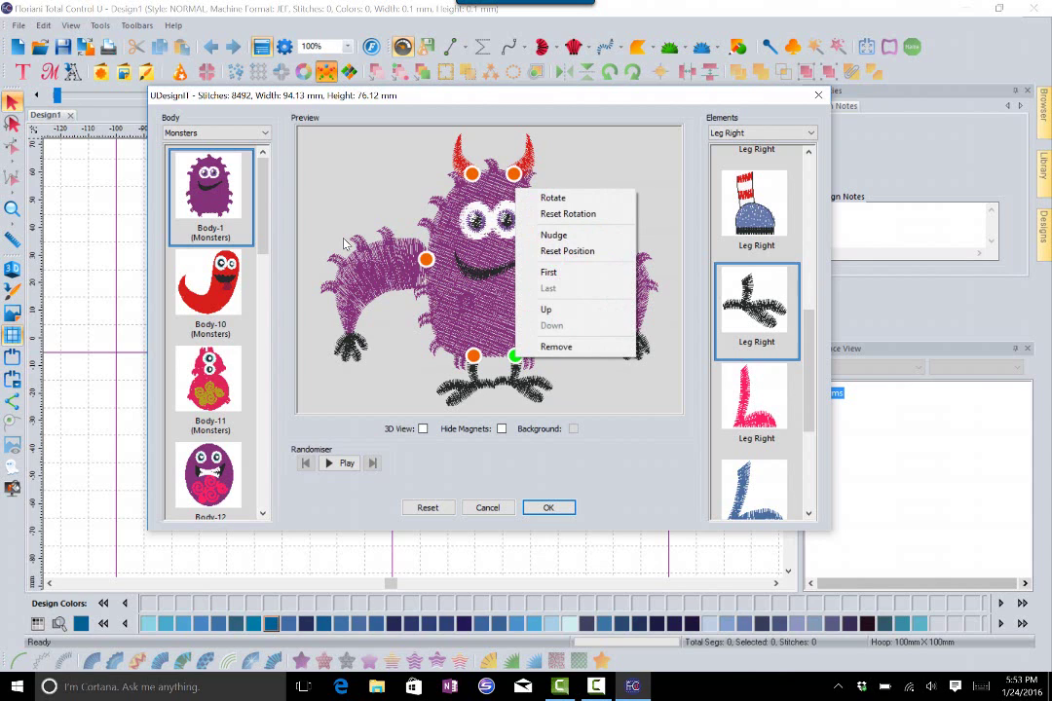
click(568, 199)
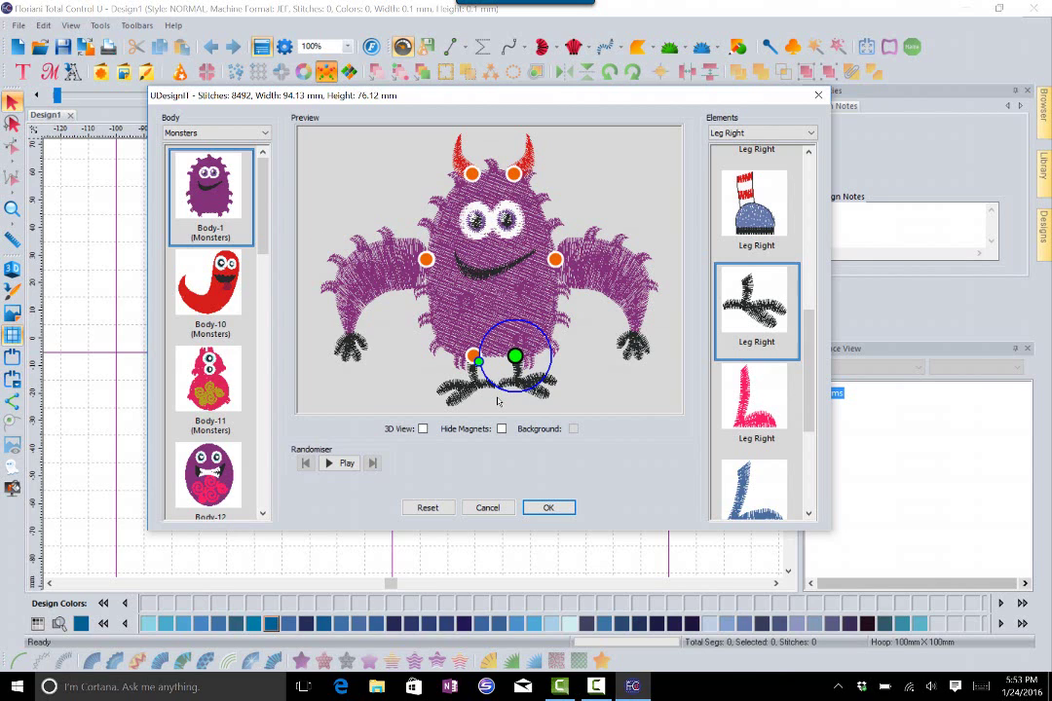
click(421, 338)
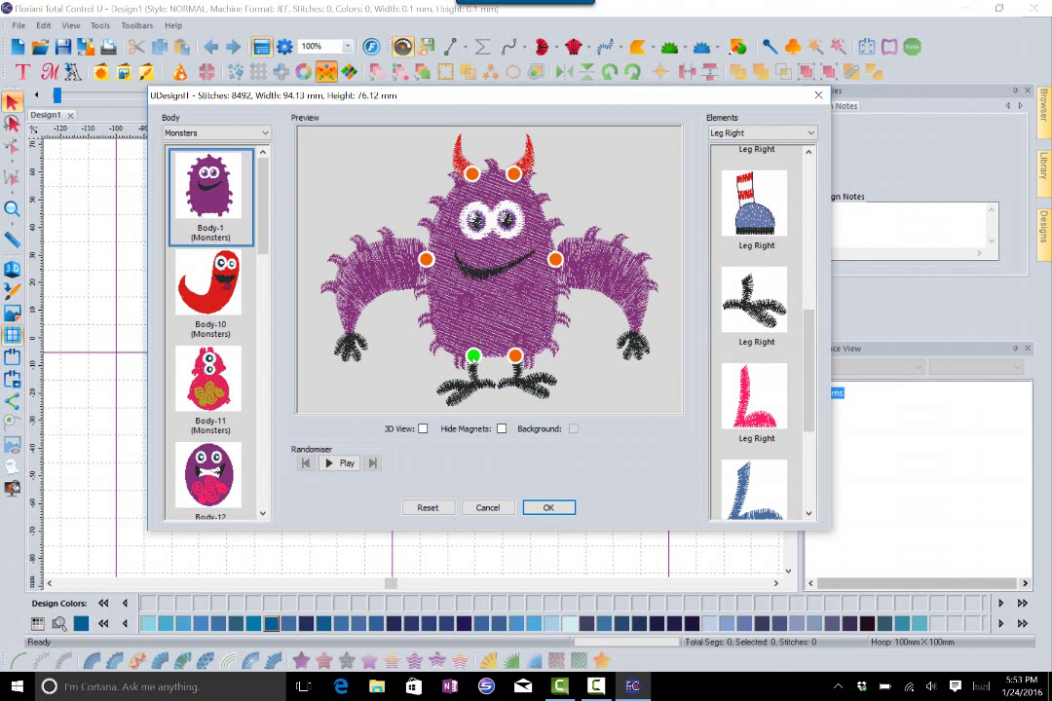
right_click(316, 243)
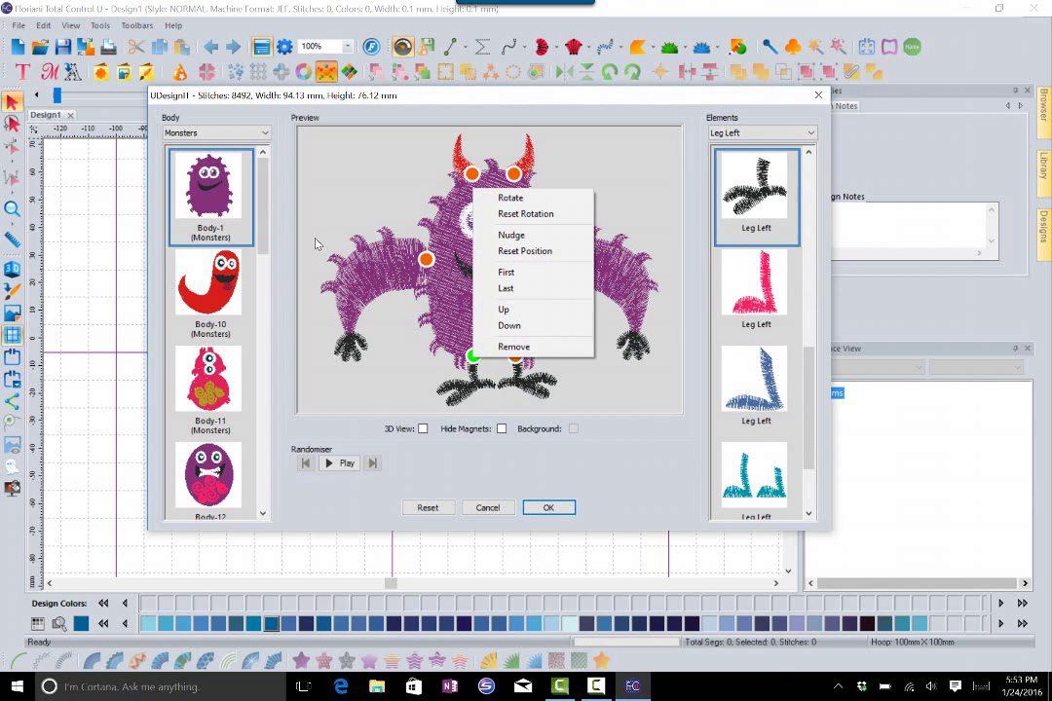
click(507, 199)
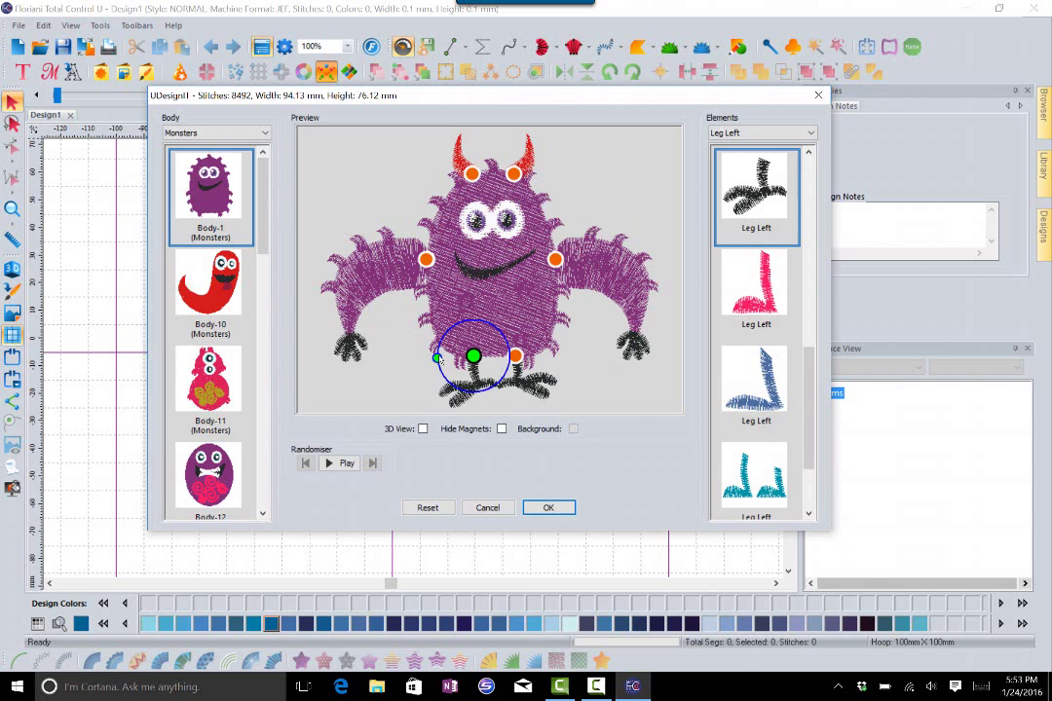
drag(437, 358, 438, 352)
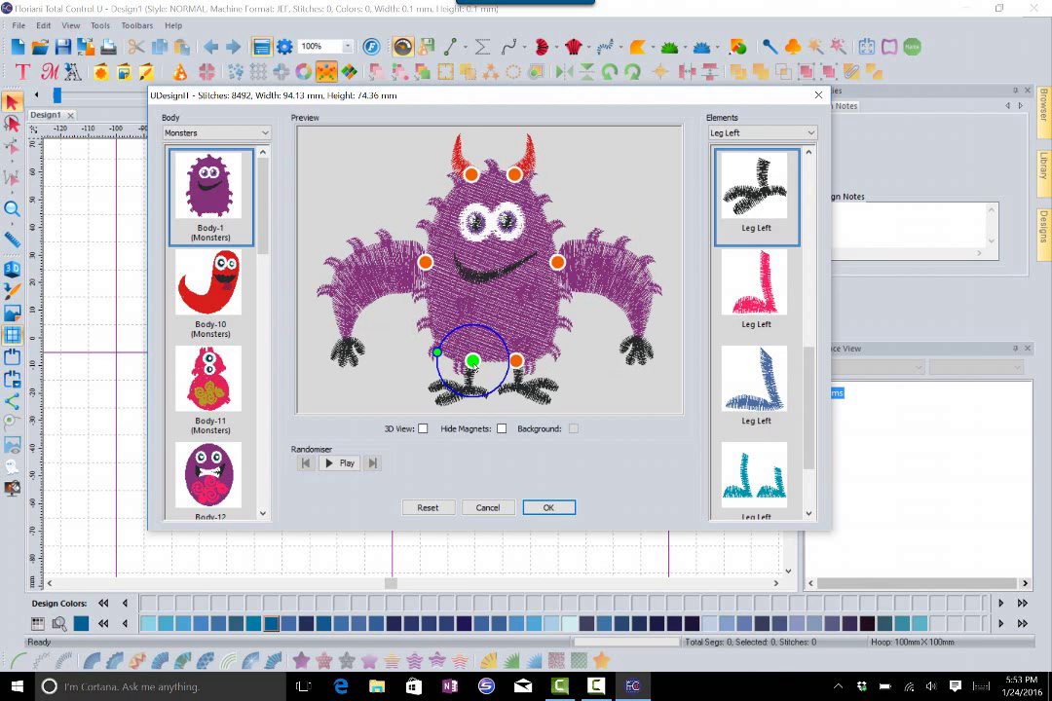
Step: Set the left leg and the right leg to First in the layering order so the body covers their tops
right_click(473, 362)
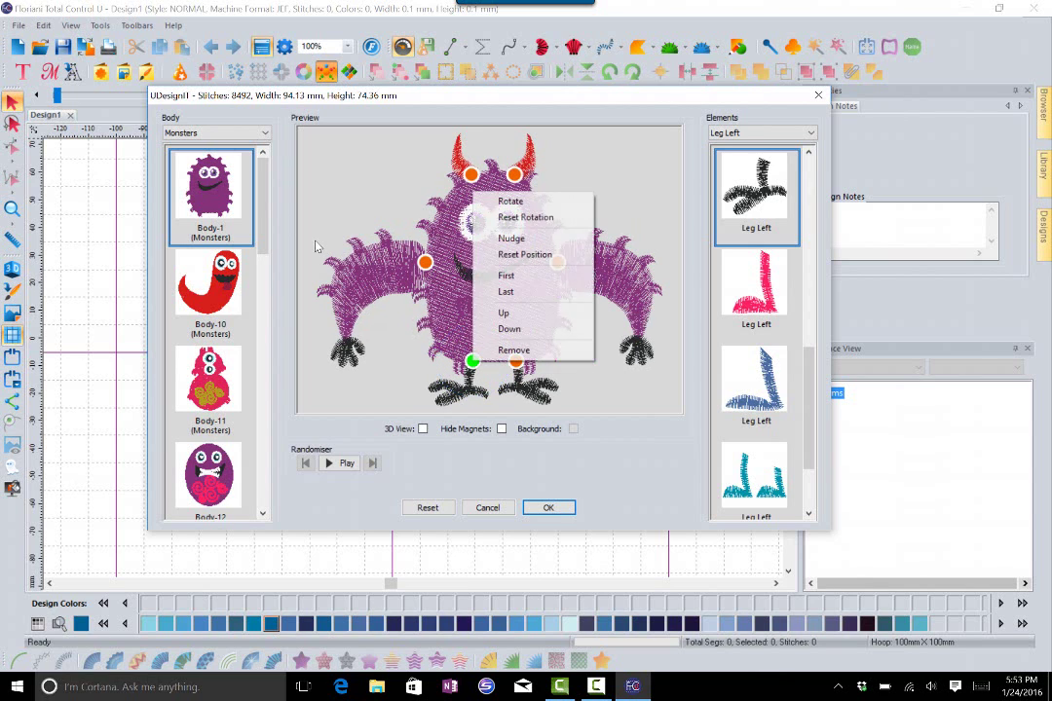
click(514, 281)
right_click(506, 191)
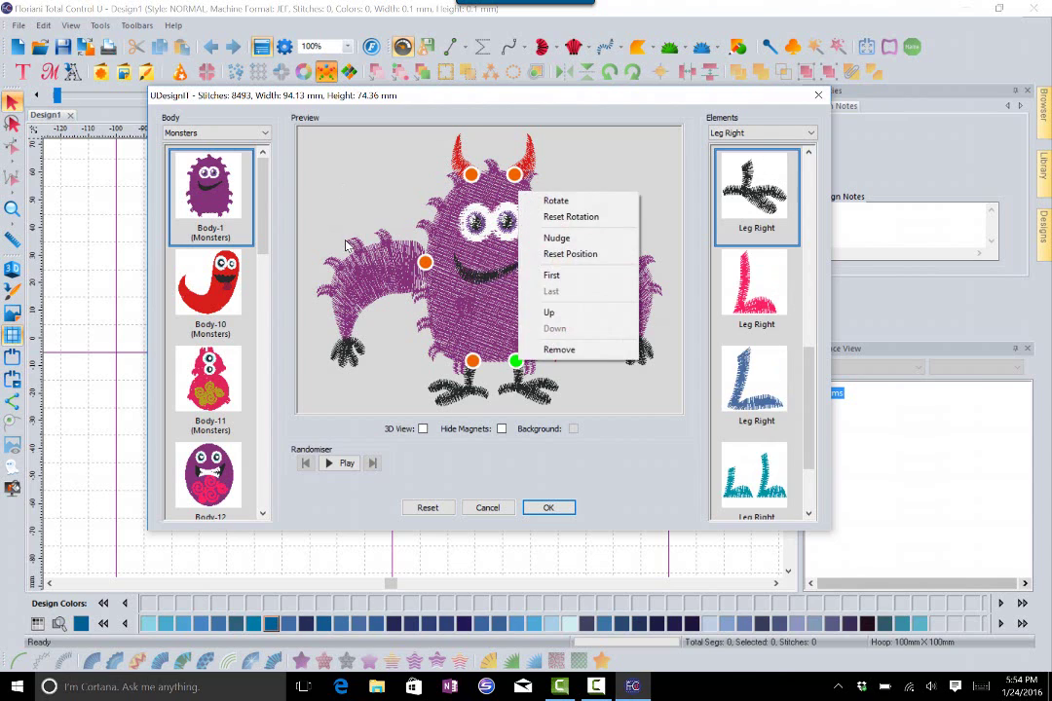
click(534, 275)
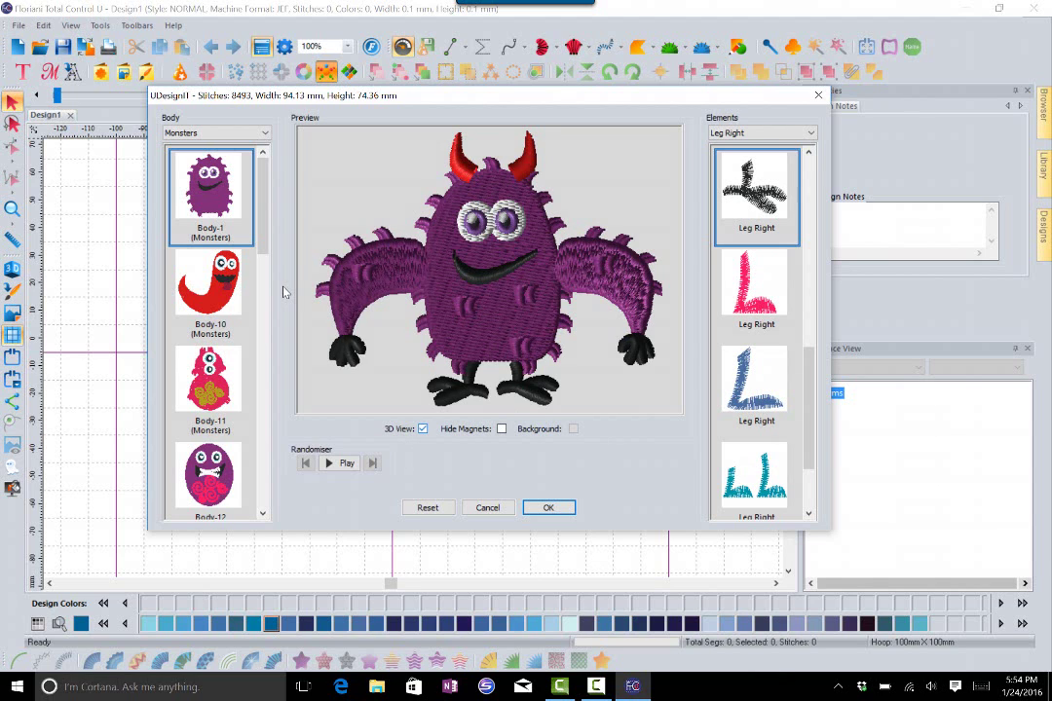
Step: Turn off the preview's 3D View and toggle the Hide Magnets option
click(423, 429)
click(501, 428)
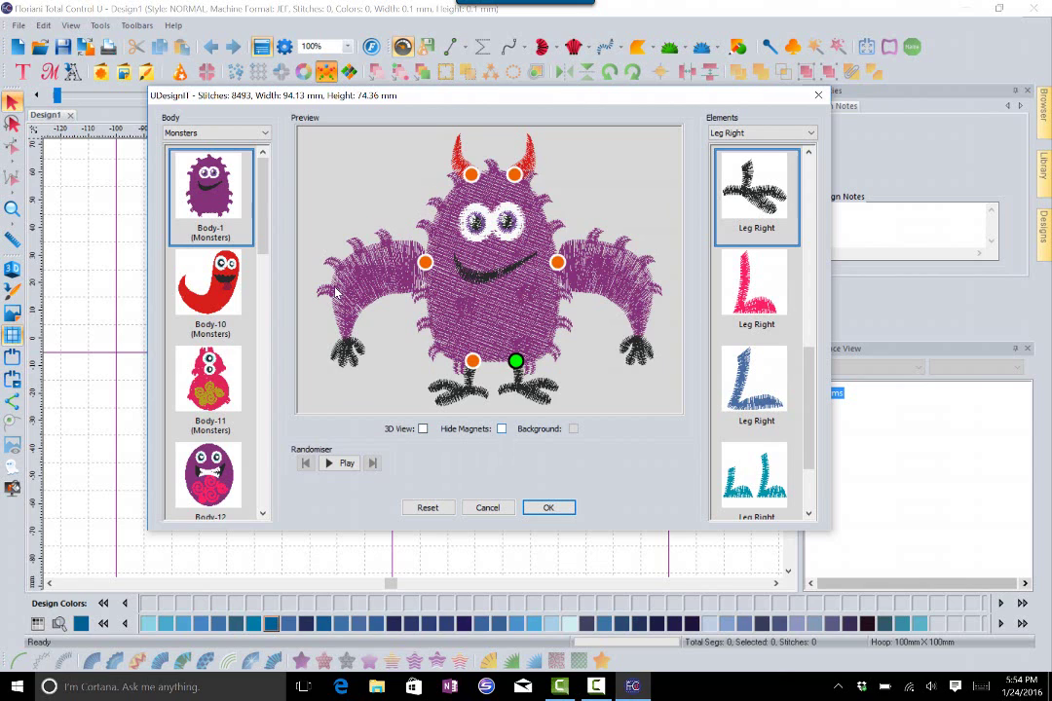
Step: Accept the assembled purple monster so it is placed in Design1, and deselect it
key(space)
click(549, 508)
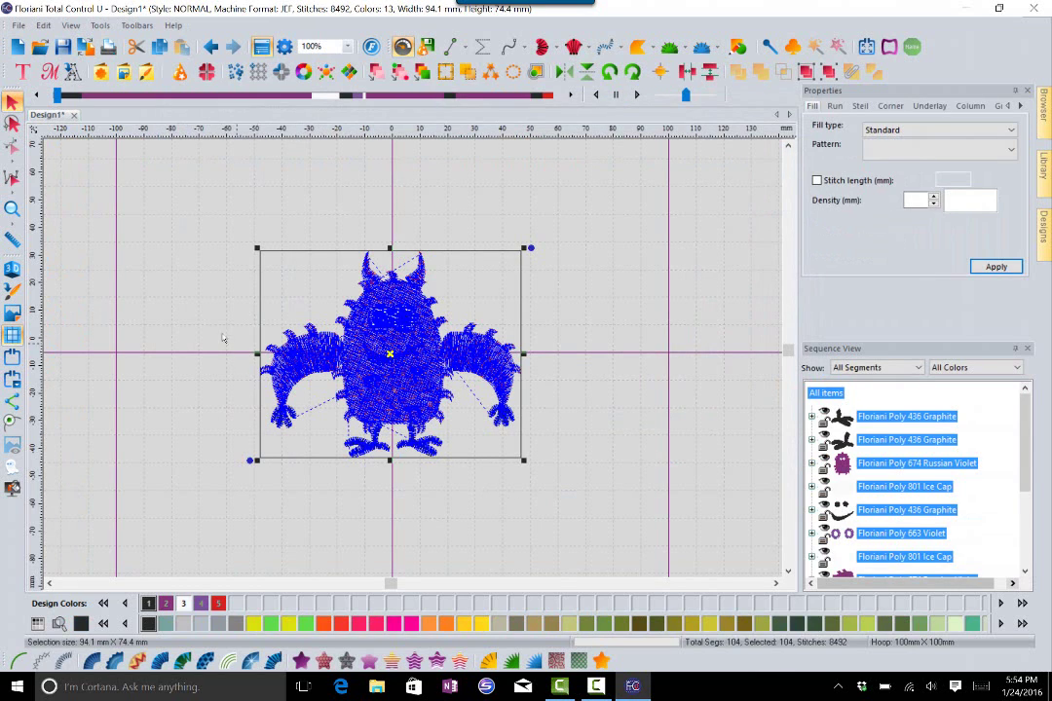
click(222, 338)
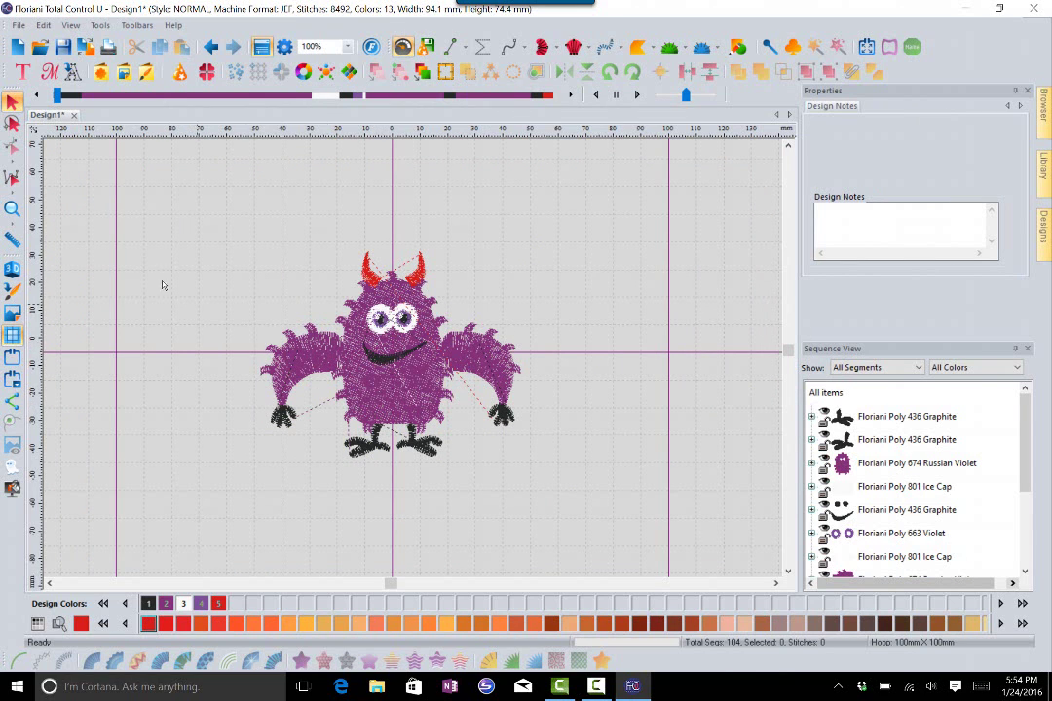
Step: Start a second UDesignIT design, limit the body gallery to Monsters and choose the purple oval Body-12
click(206, 71)
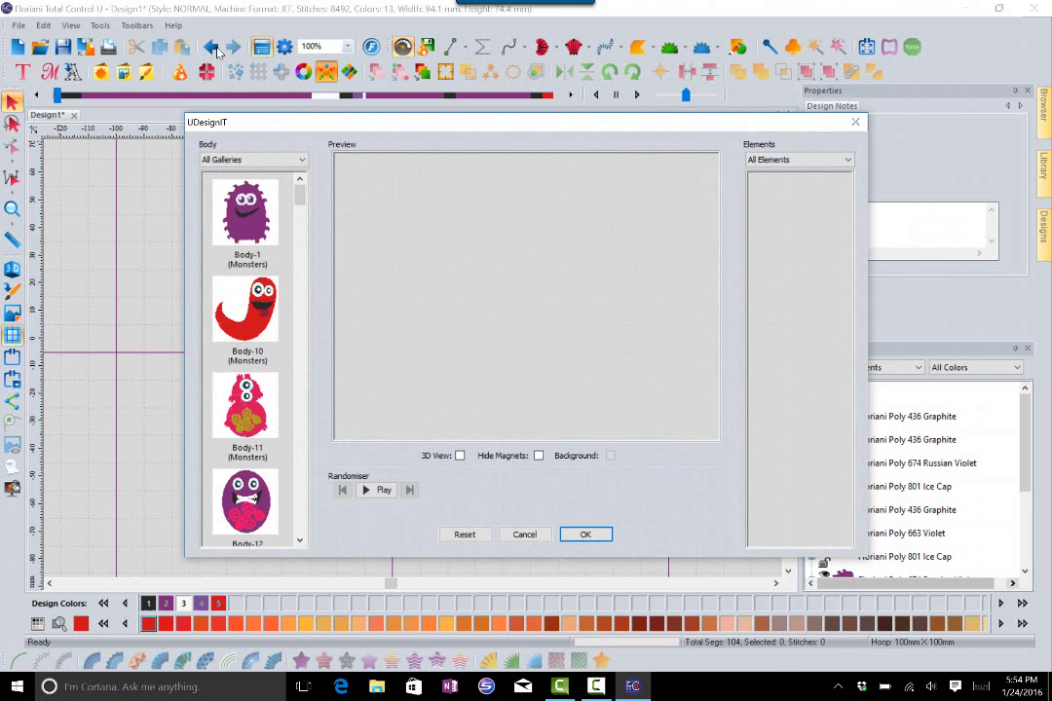
drag(338, 117, 325, 103)
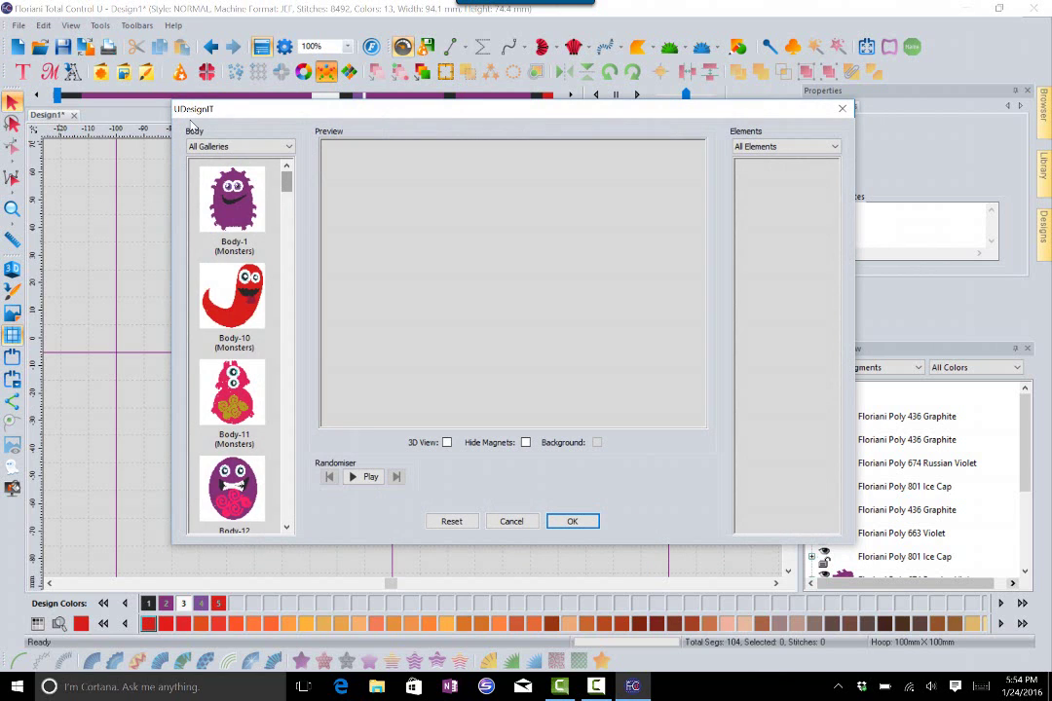
scroll(287, 185, down, 2)
key(alt+Down)
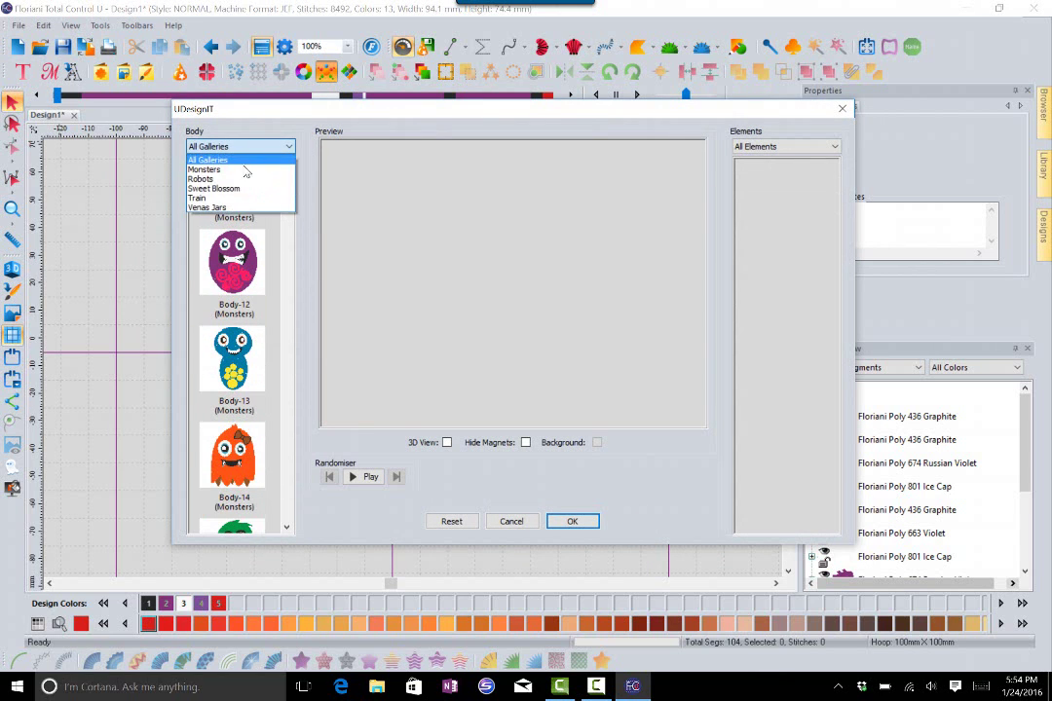
key(Down)
key(Return)
drag(287, 185, 292, 224)
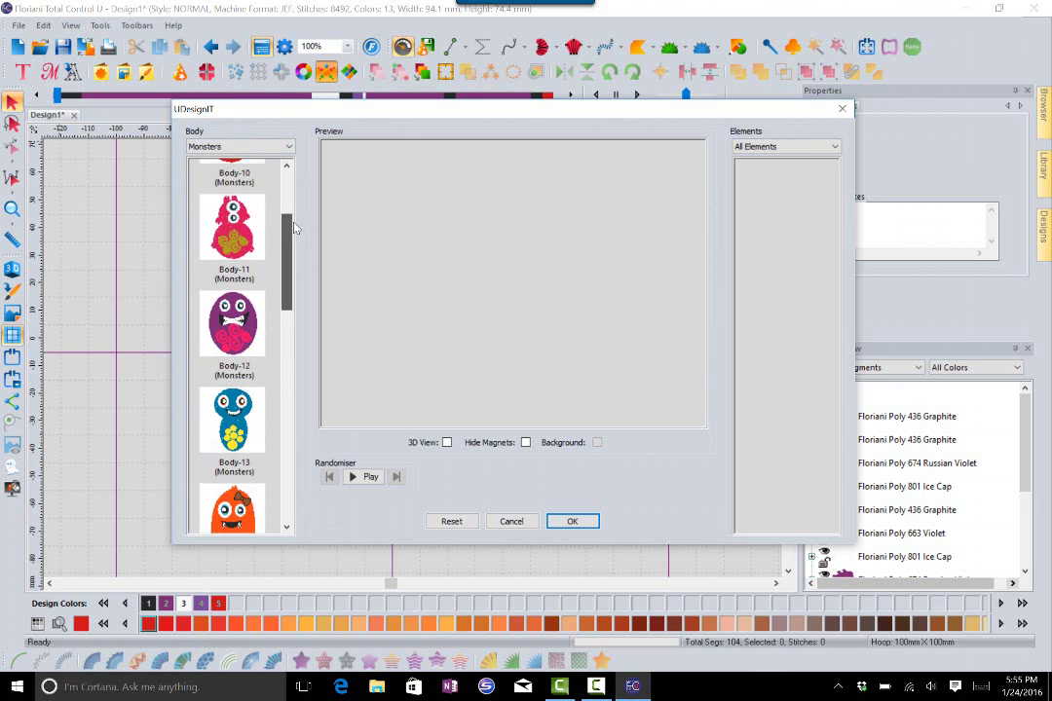
click(237, 331)
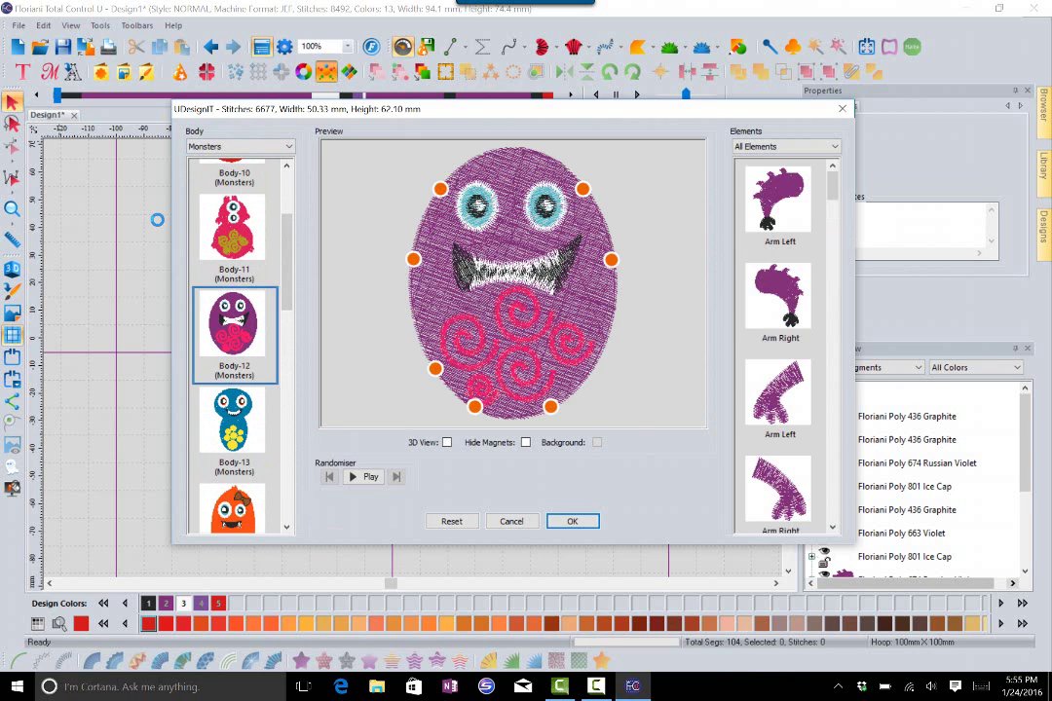
Step: Run the Randomiser to combine random monster parts and stop it on a combination with the Body-9 body
click(356, 477)
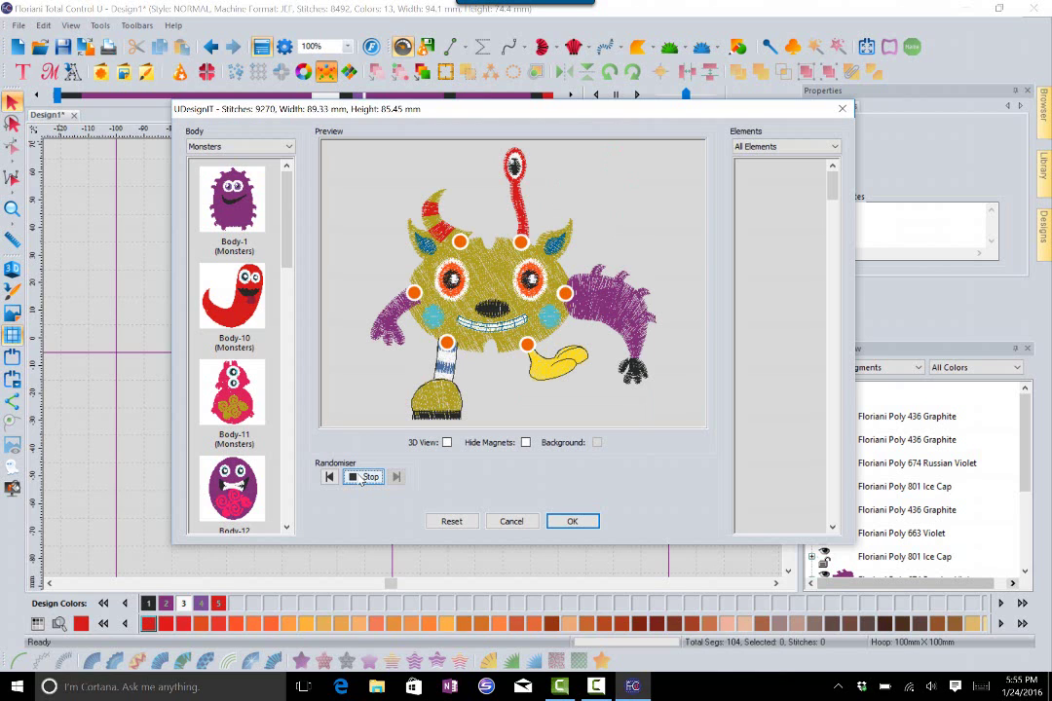
click(362, 476)
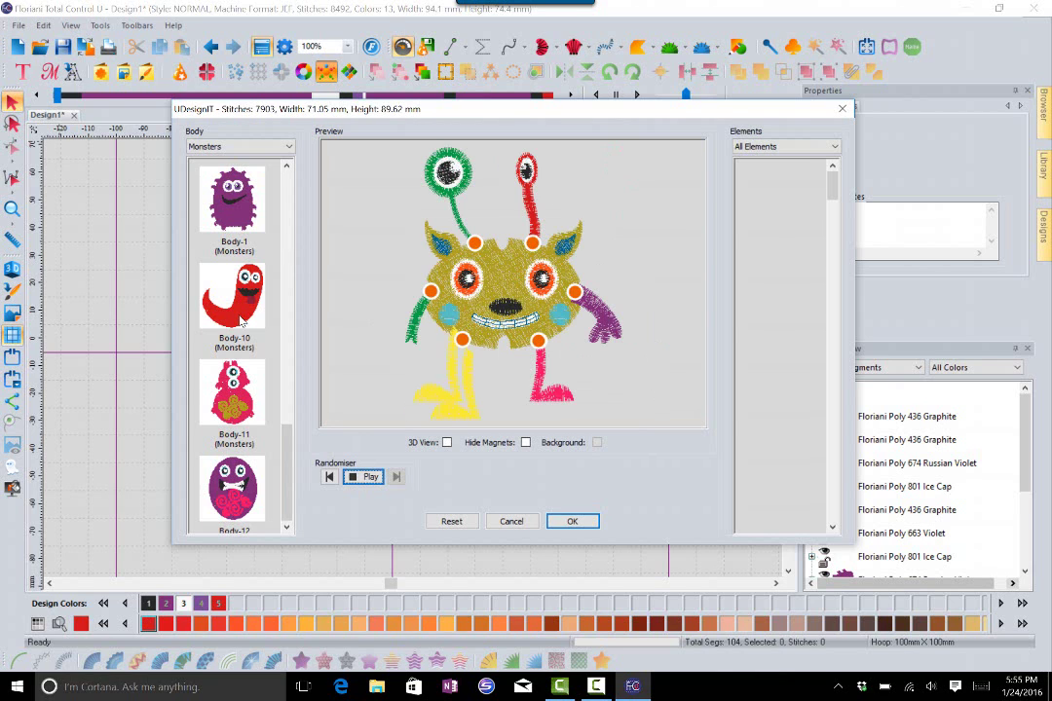
click(329, 477)
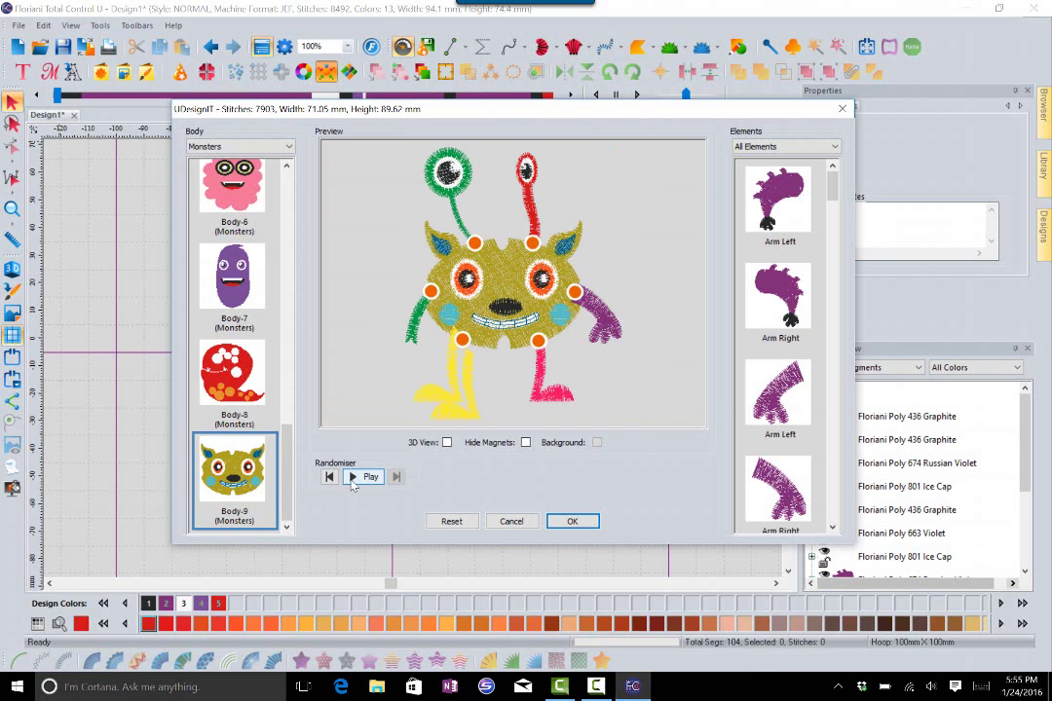
Step: Try Body-7, Body-8 and Body-6 with the randomly chosen limbs and antennae, and return to Body-9
click(232, 282)
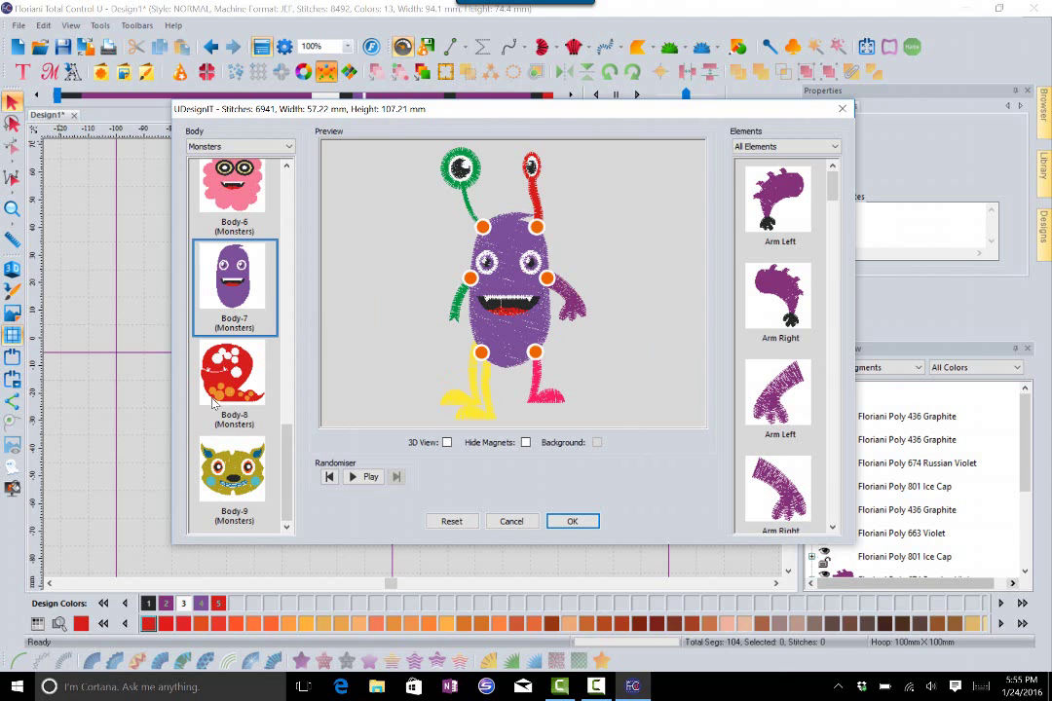
key(Down)
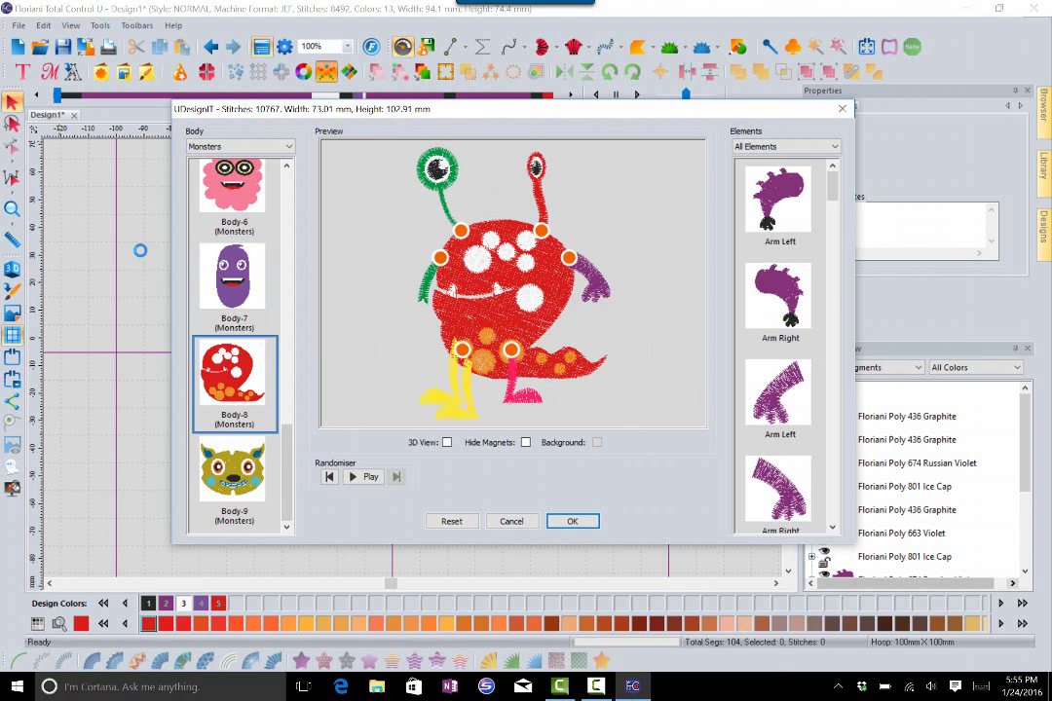
click(233, 193)
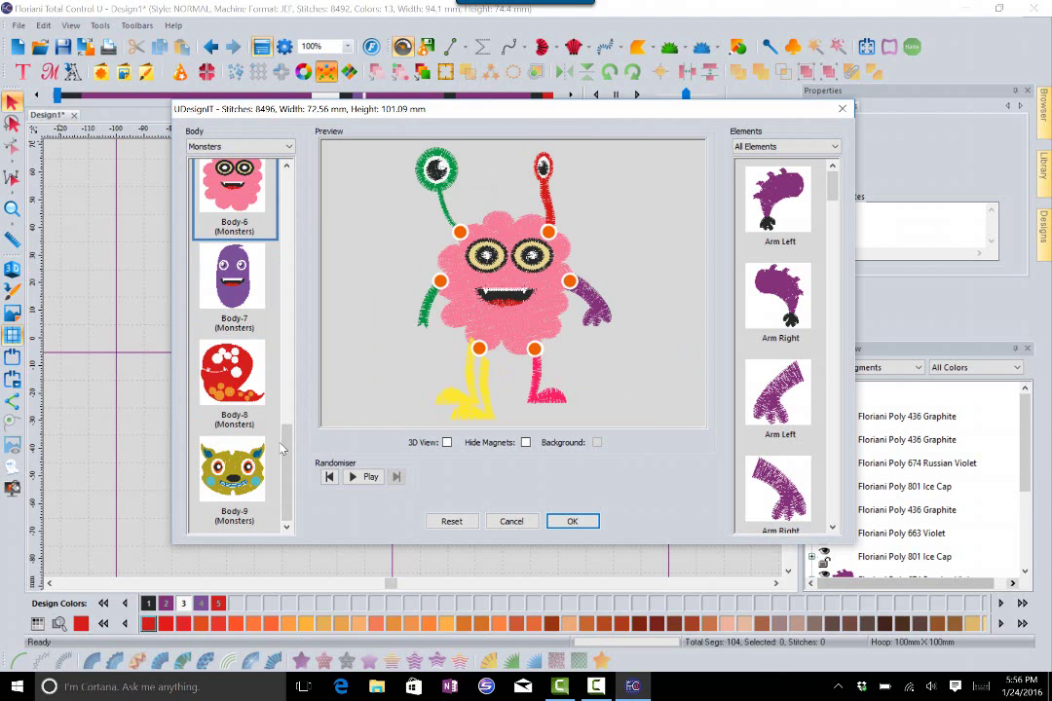
click(234, 472)
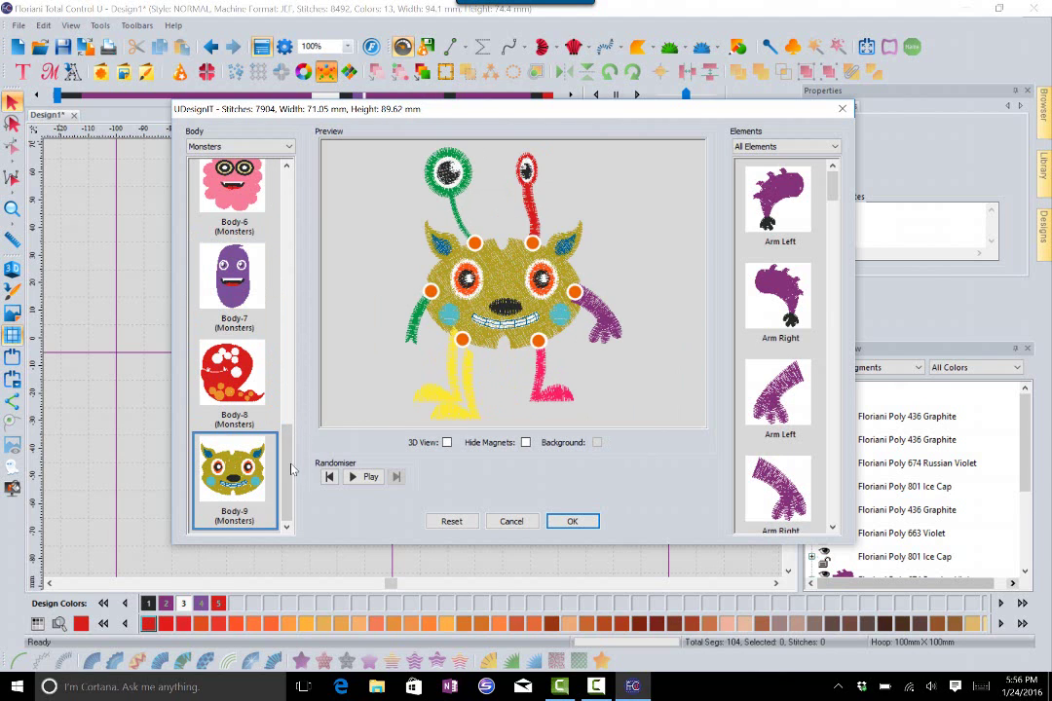
Step: Accept the Body-9 monster as a new design and switch back to the Design1 document
drag(290, 466, 316, 210)
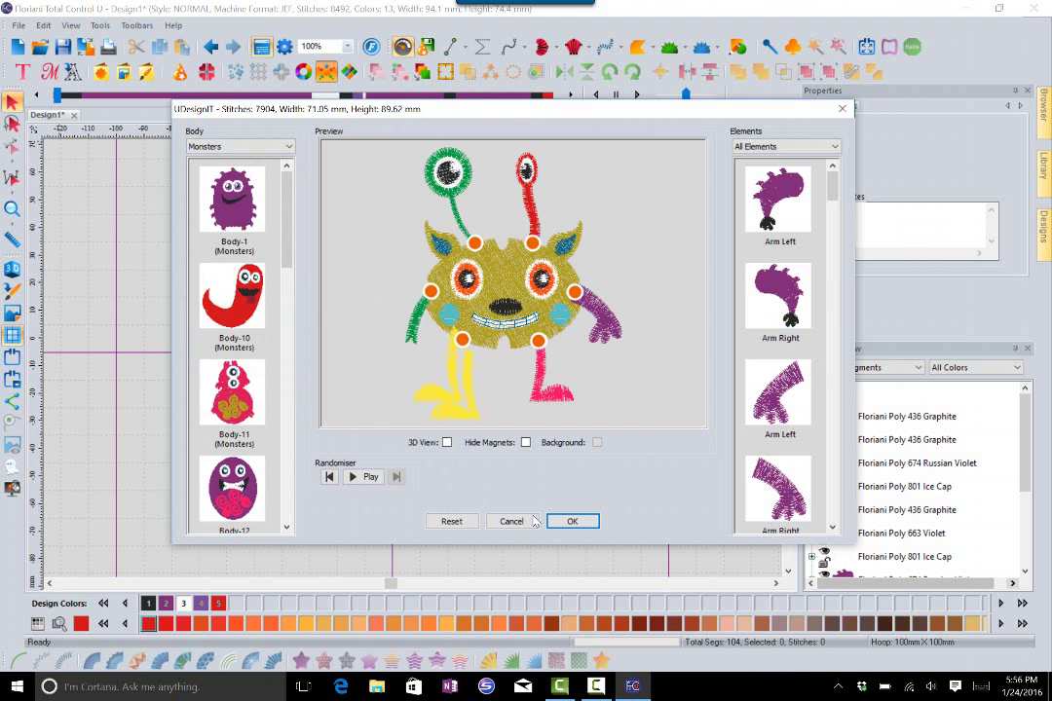
click(563, 521)
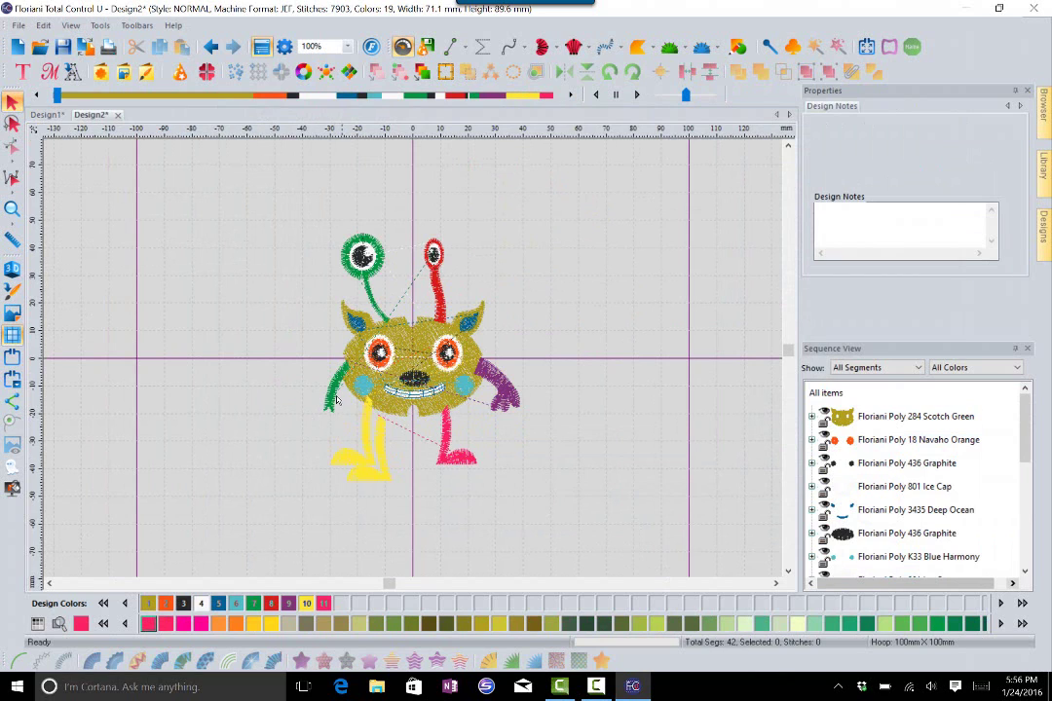
click(45, 114)
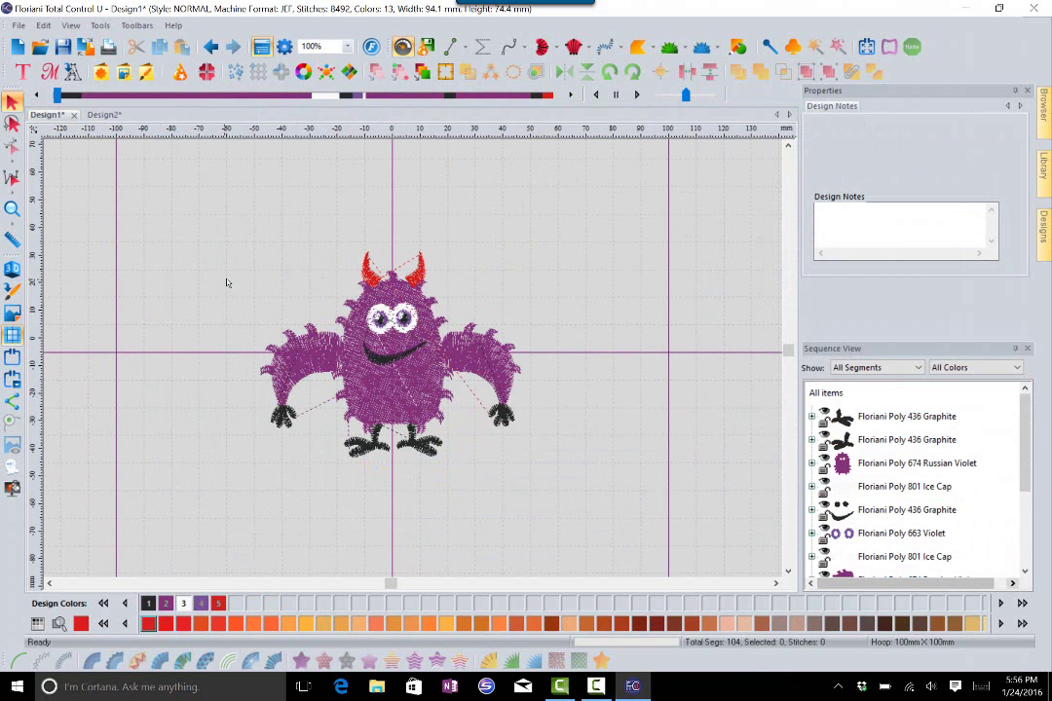